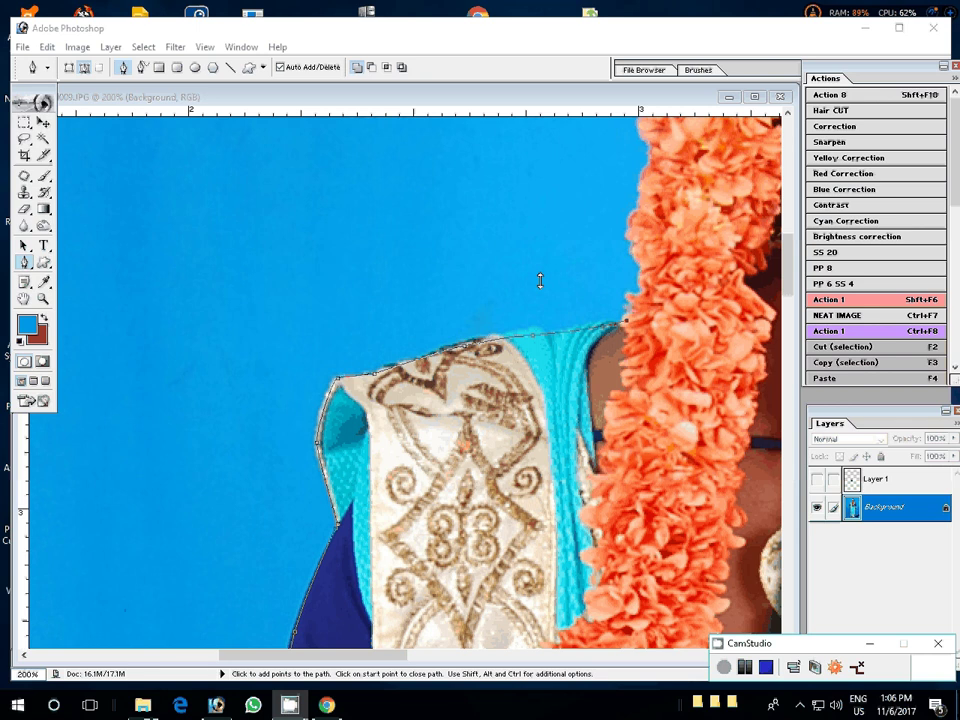
Place Pen anchors up the left edge of the flower garland
click(641, 285)
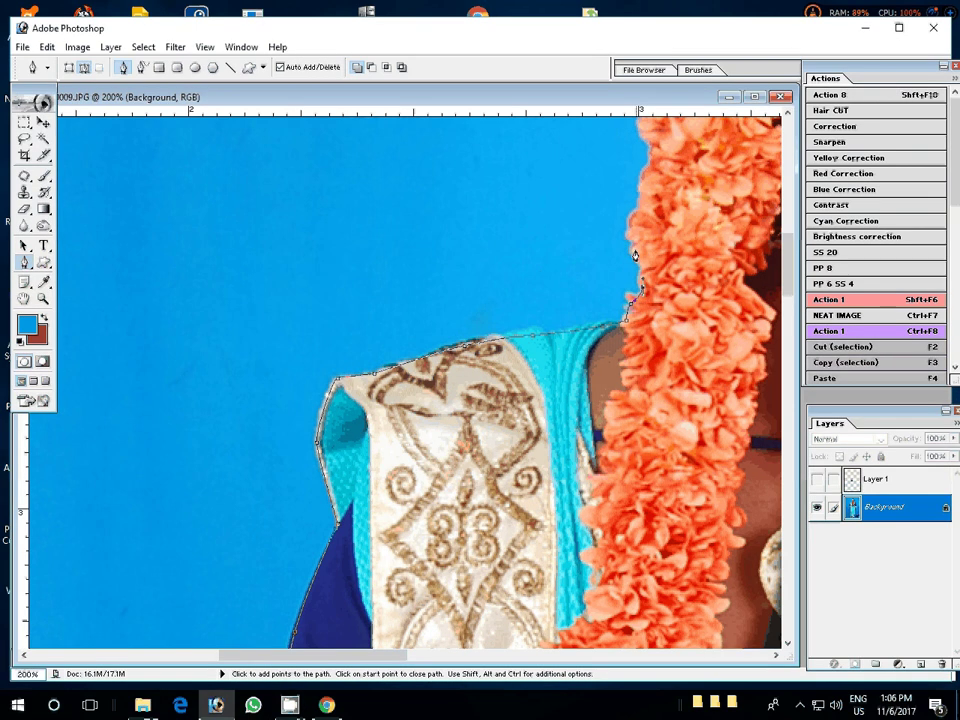
drag(634, 256, 476, 447)
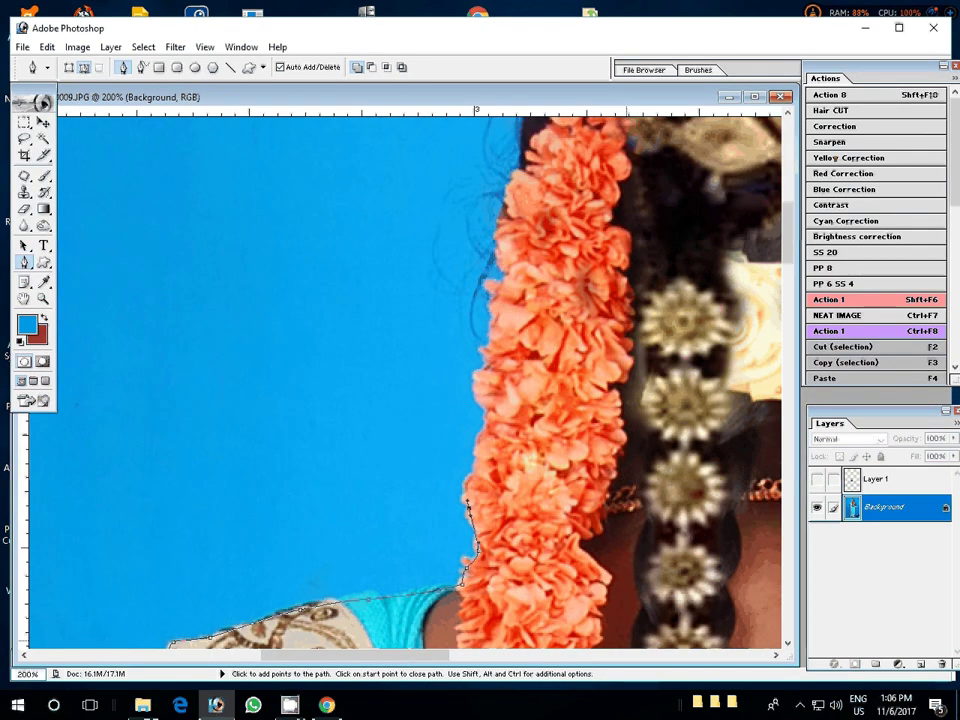
click(485, 351)
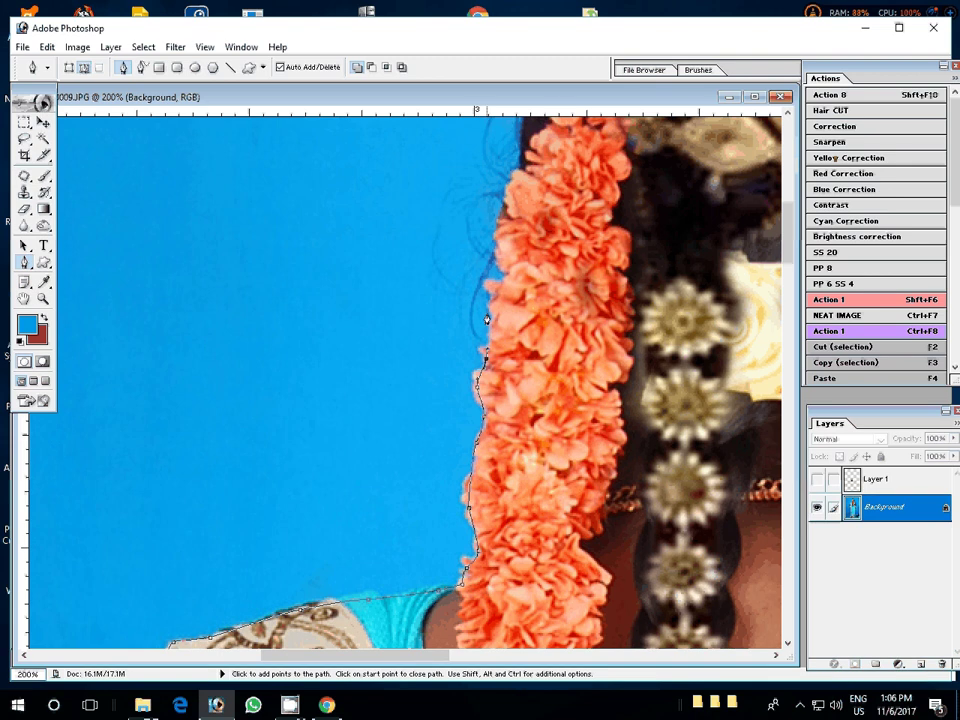
click(487, 290)
click(499, 245)
click(508, 187)
click(522, 150)
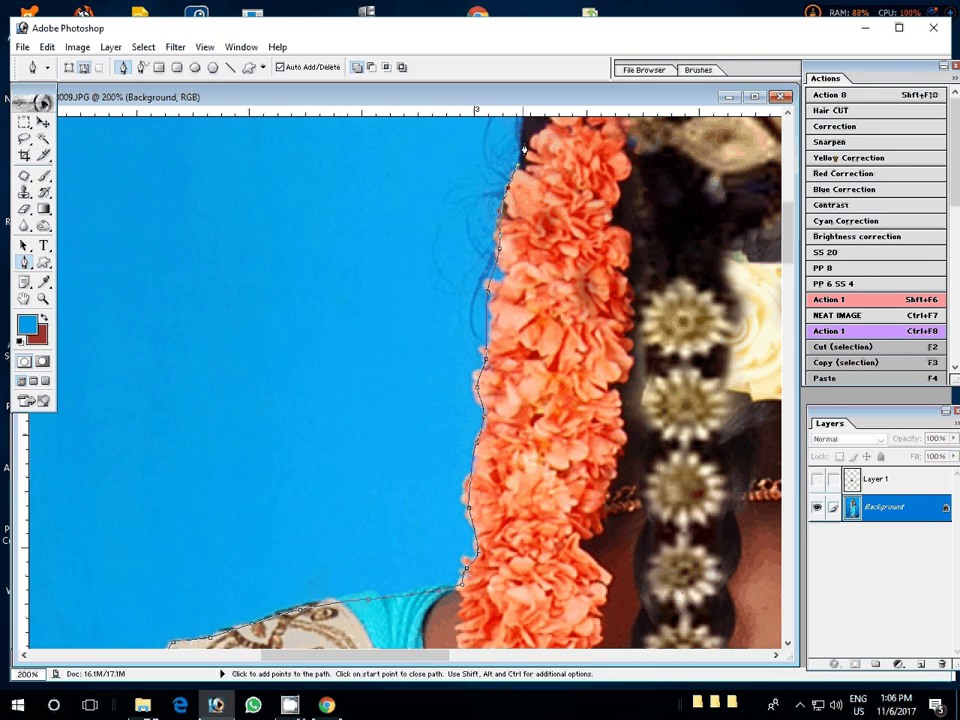
Continue the Pen outline up the left hair edge toward the top of the head
drag(524, 150, 304, 417)
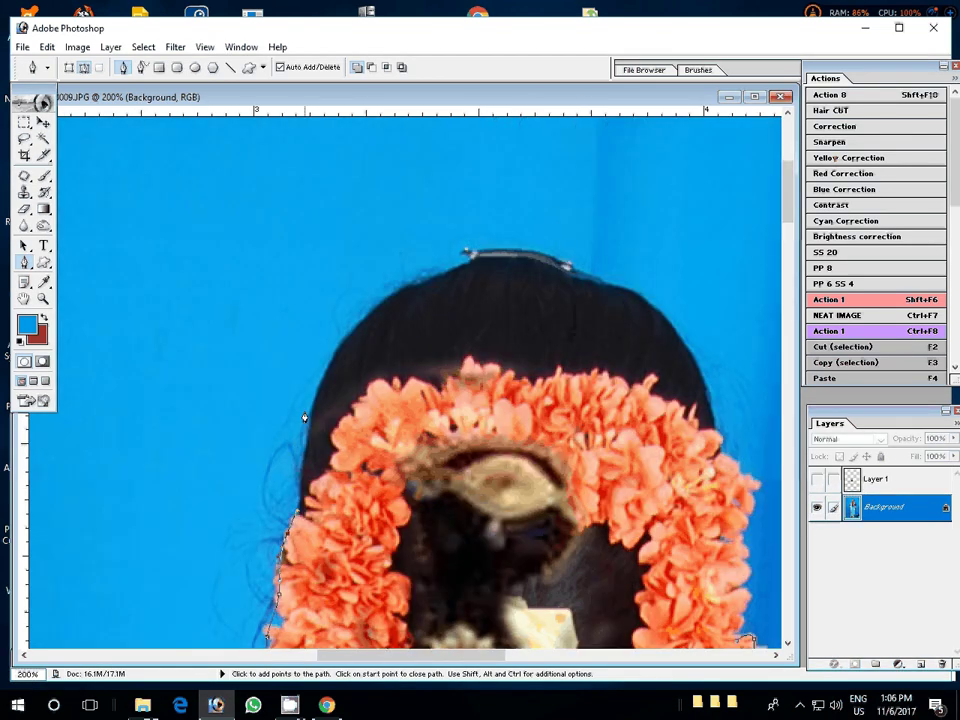
click(314, 381)
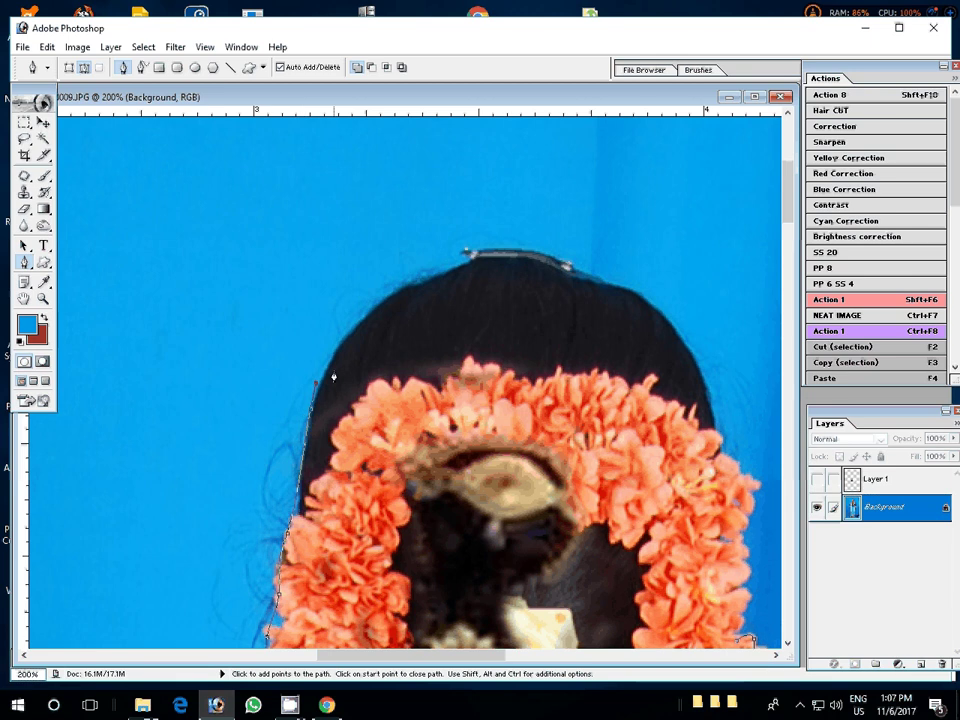
click(341, 346)
click(398, 293)
click(426, 281)
click(455, 268)
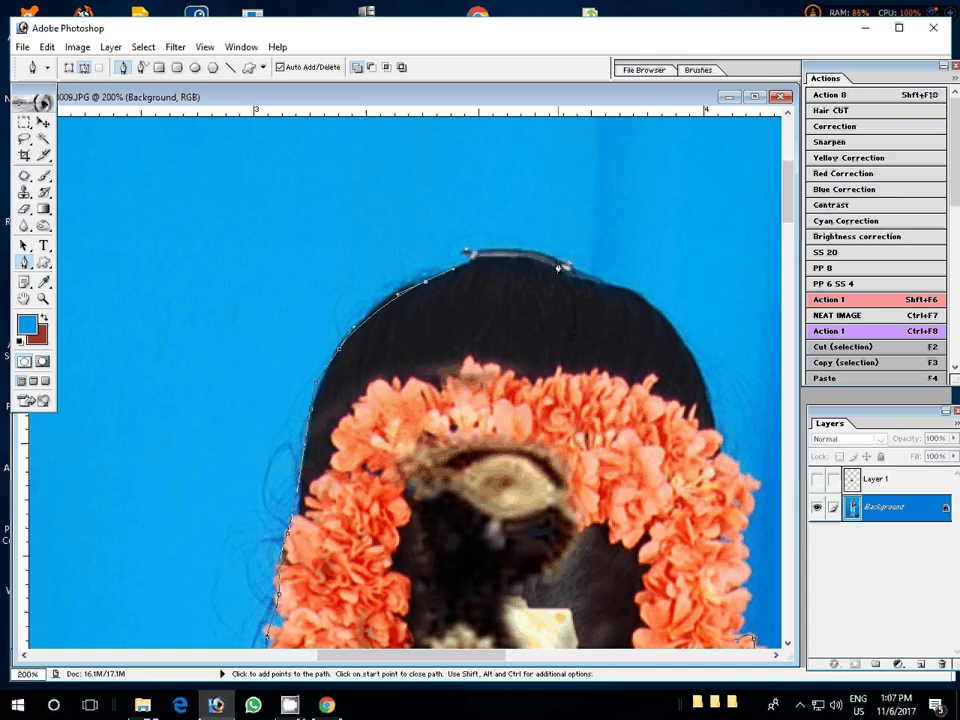
Curve the outline over the top of the hair and down its right edge toward the garland
drag(557, 267, 594, 278)
drag(665, 320, 689, 353)
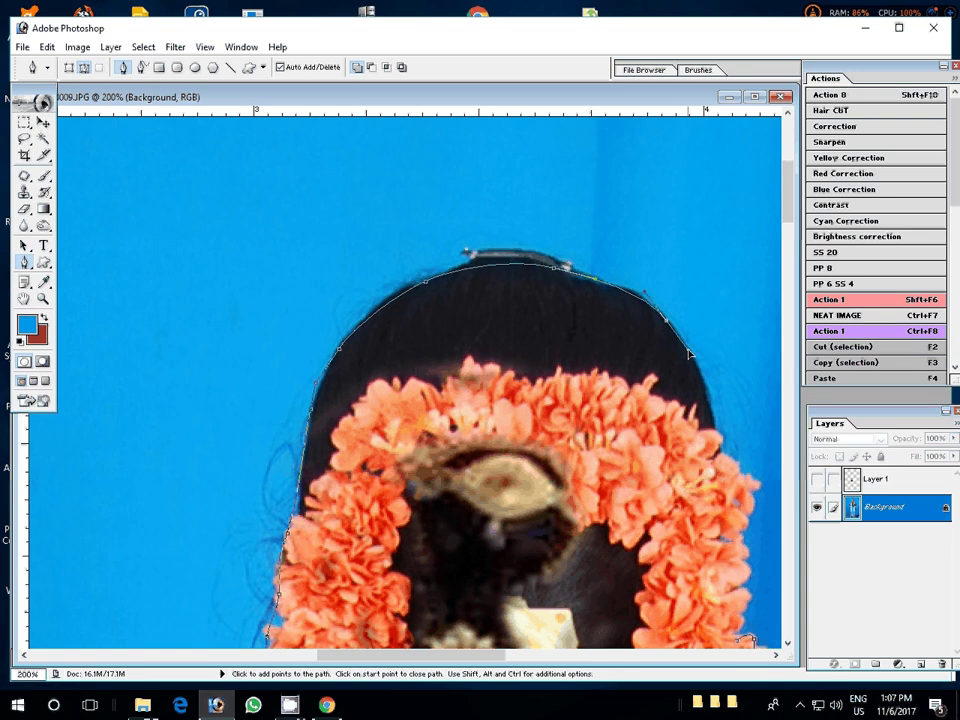
mouse_move(716, 421)
mouse_down()
mouse_move(759, 484)
mouse_move(745, 577)
mouse_up()
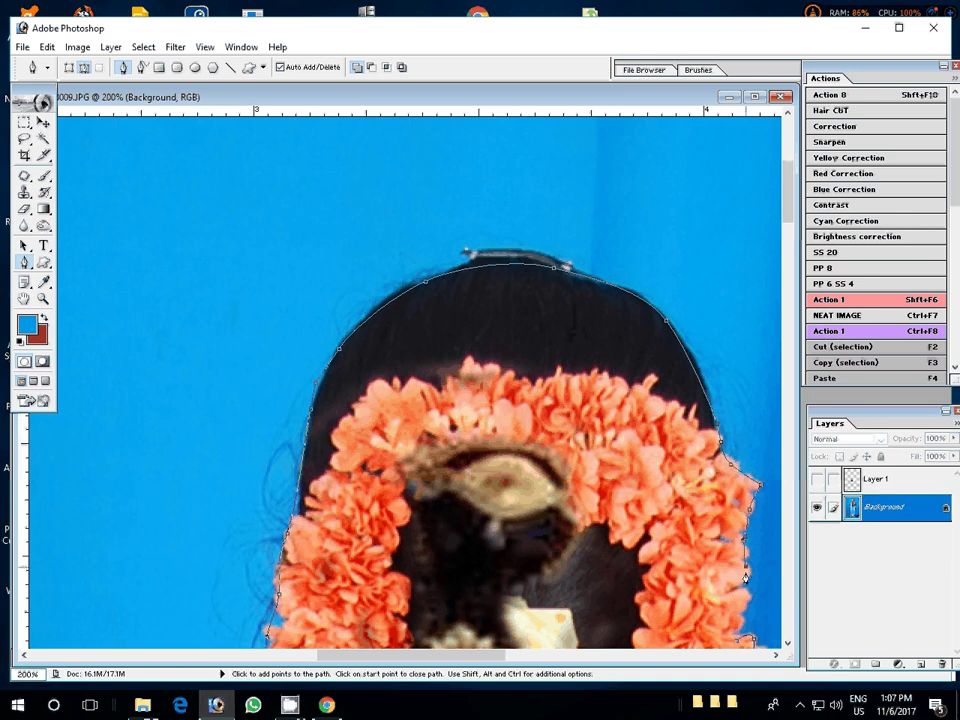
key(space)
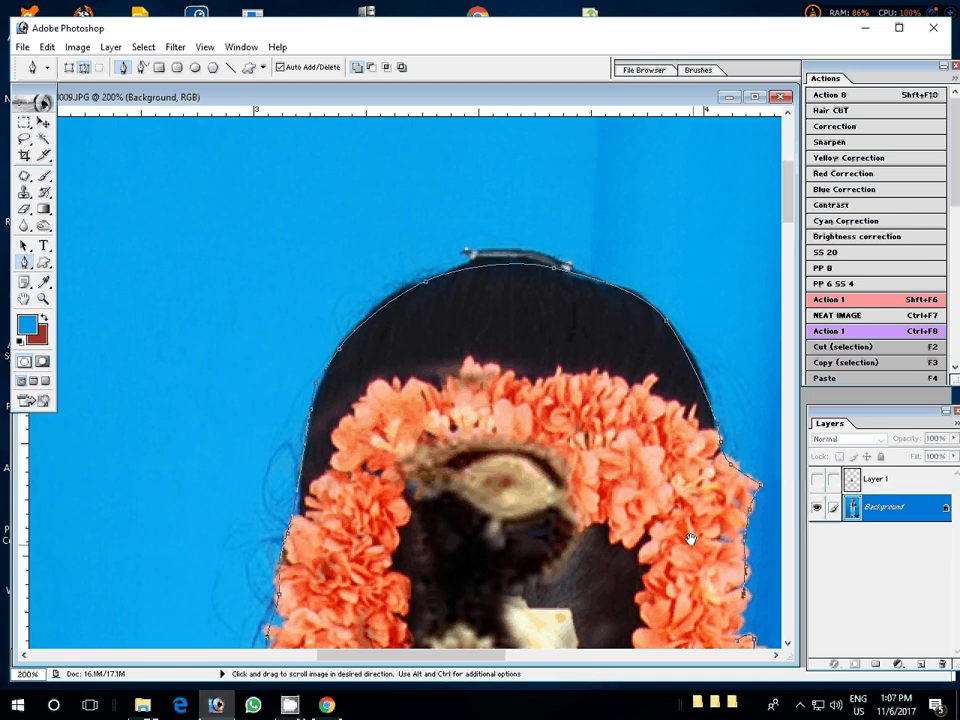
drag(690, 539, 606, 316)
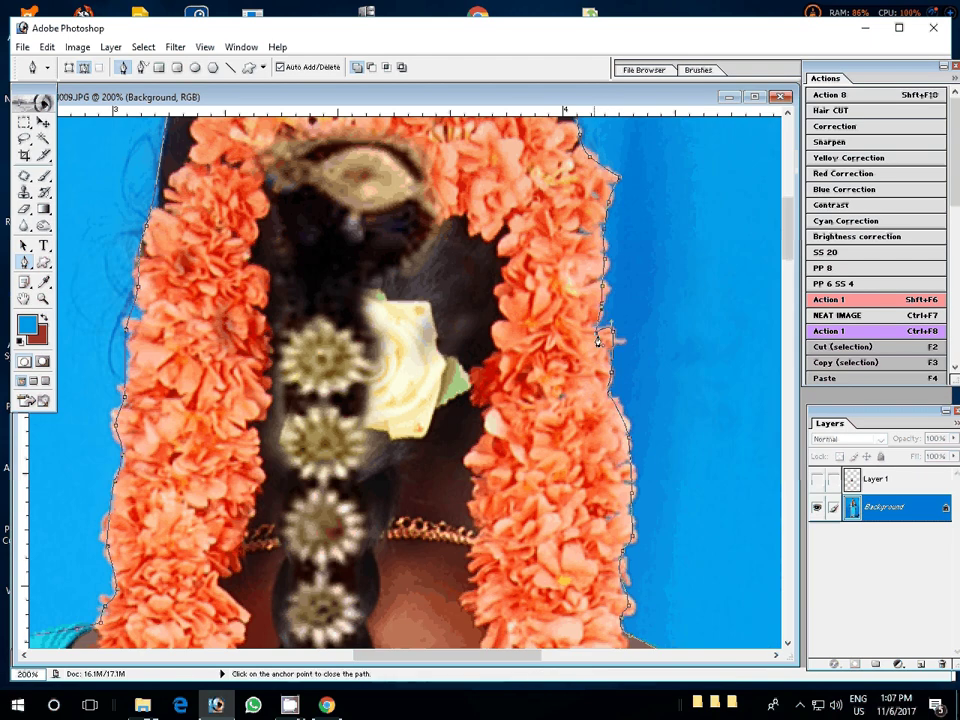
Turn the traced path into a selection, copy the woman to Layer 2, and bring the YouTube browser forward
right_click(538, 268)
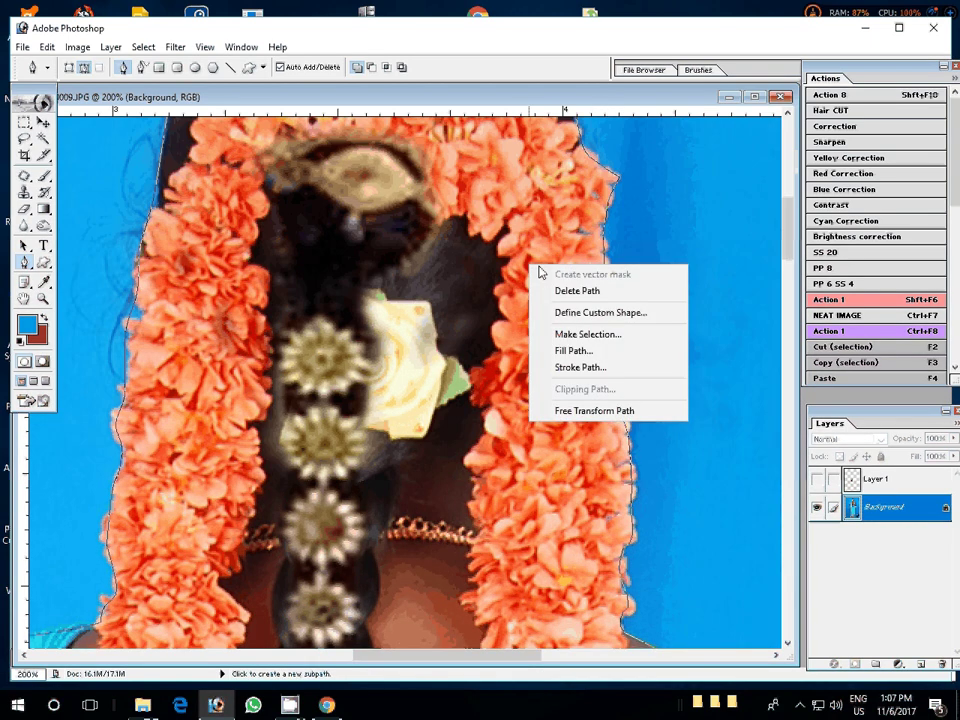
click(595, 332)
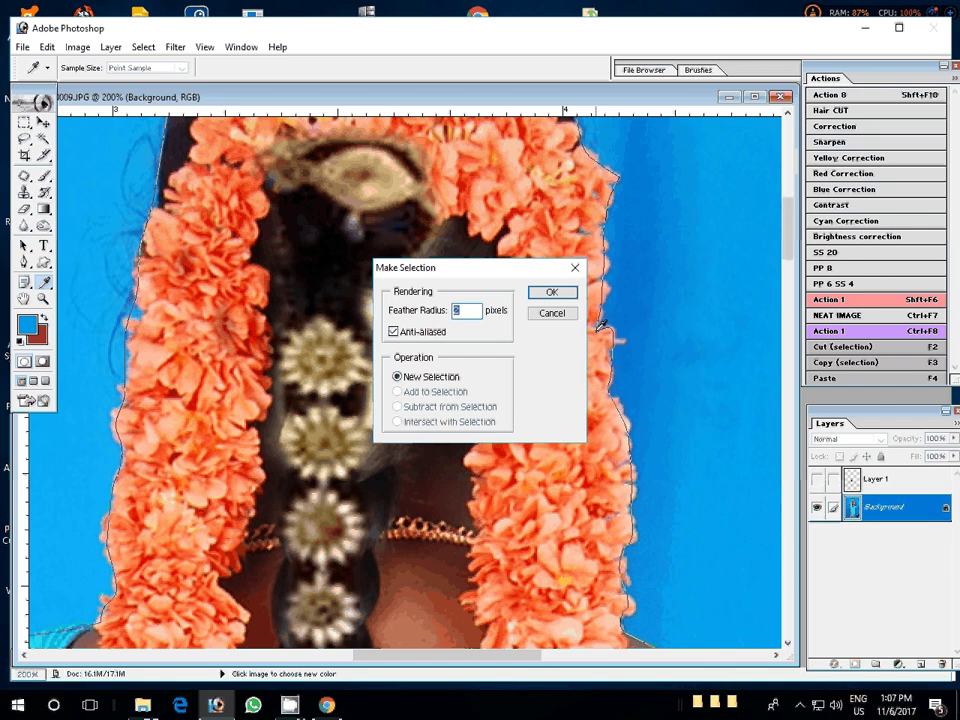
key(Return)
drag(876, 520, 893, 507)
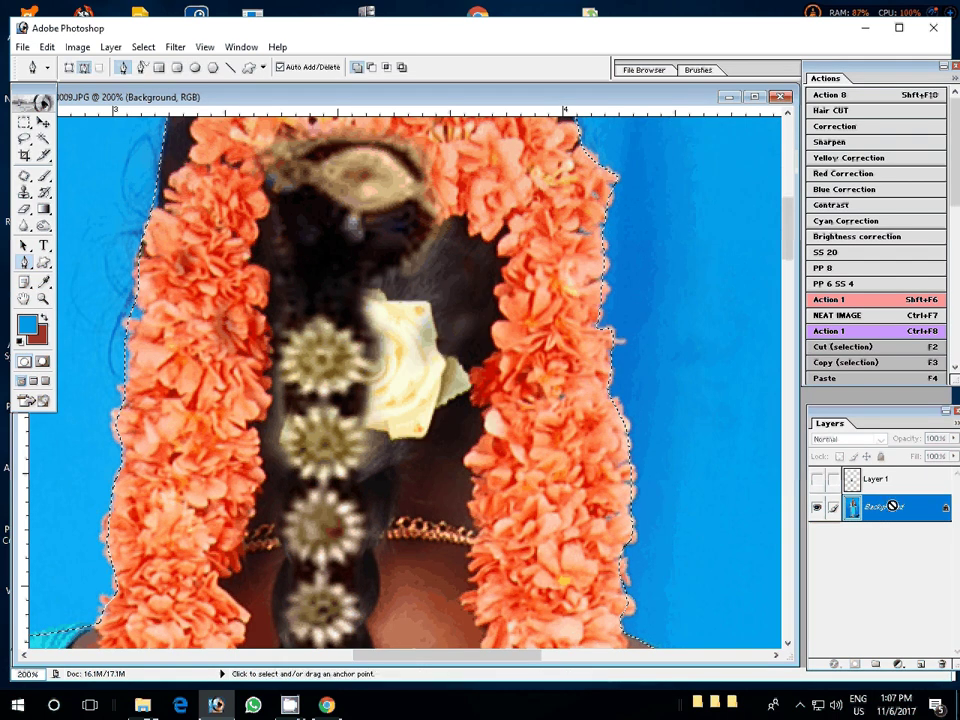
key(ctrl+j)
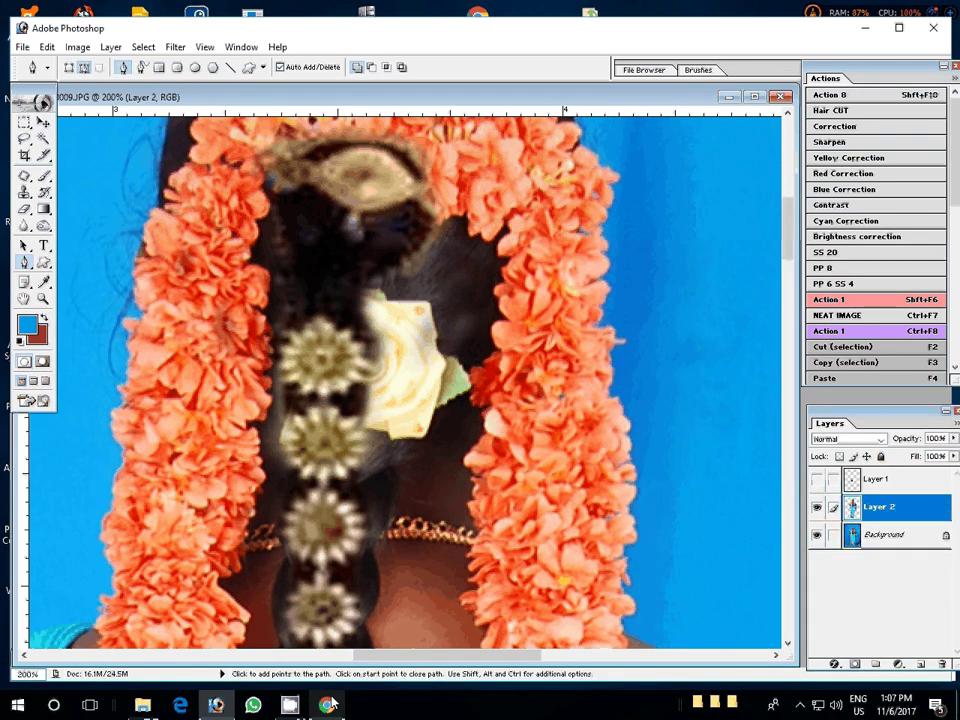
click(330, 704)
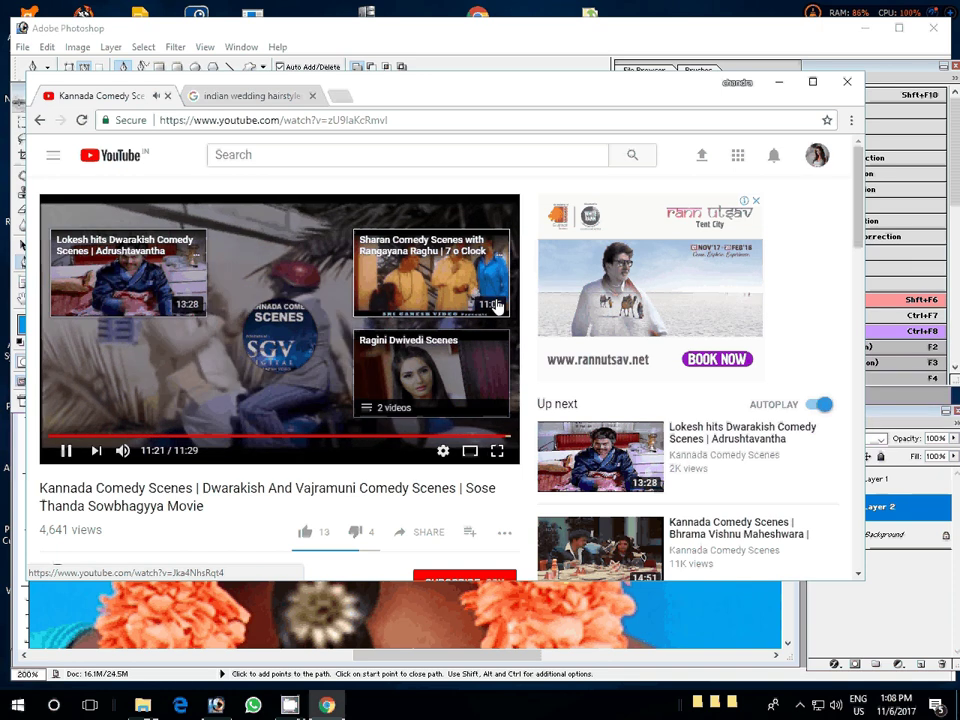
Fit the photo on screen and hide the blue Background layer to show the cut-out woman
key(alt+Tab)
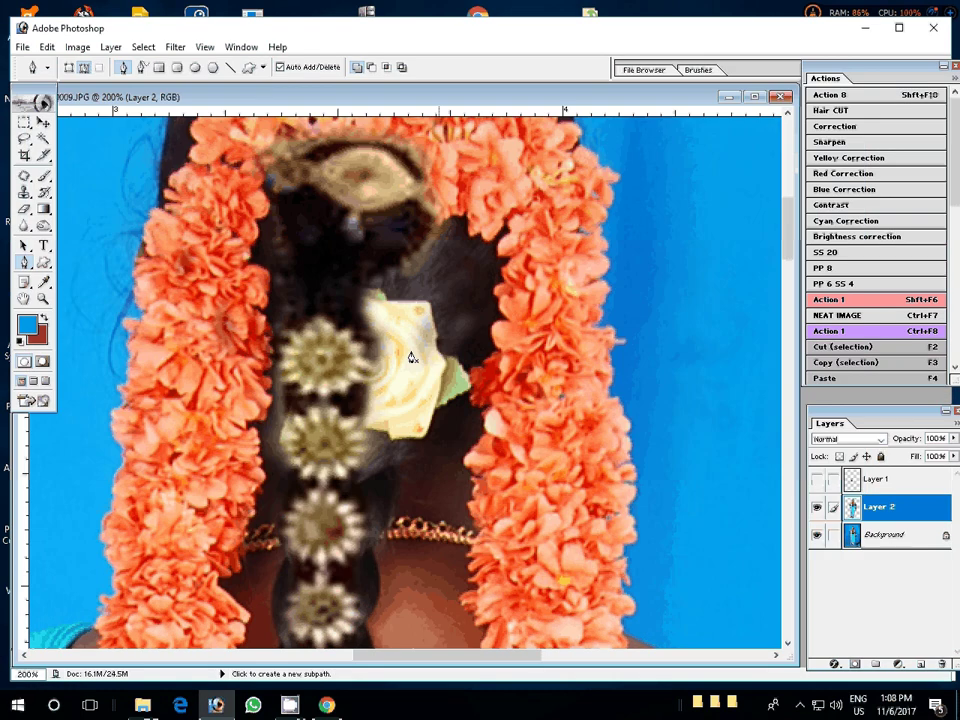
key(z)
right_click(460, 352)
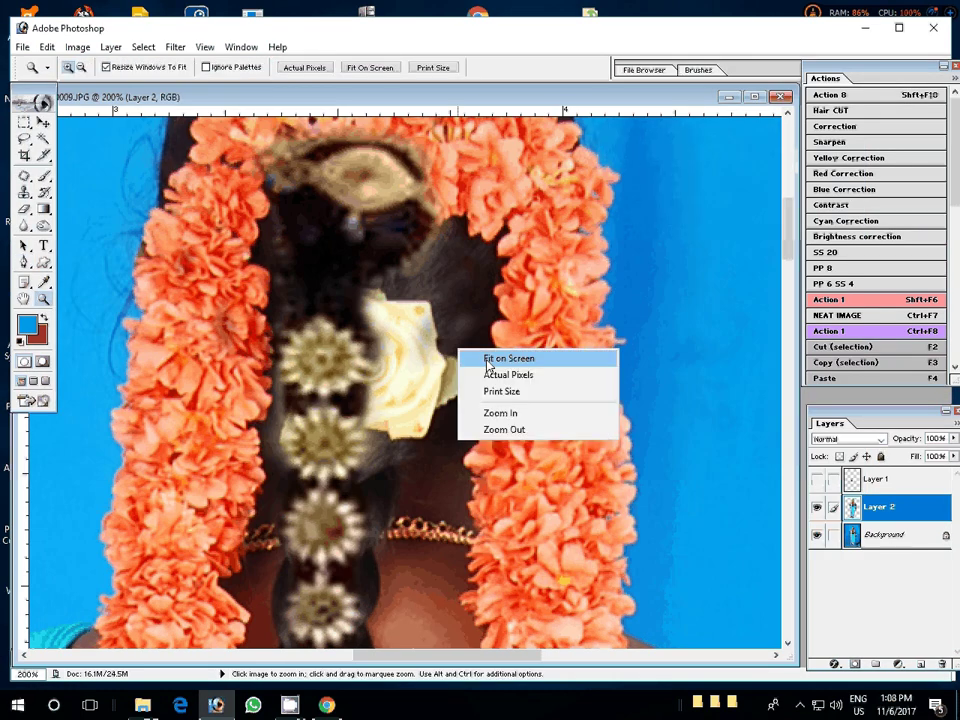
click(487, 362)
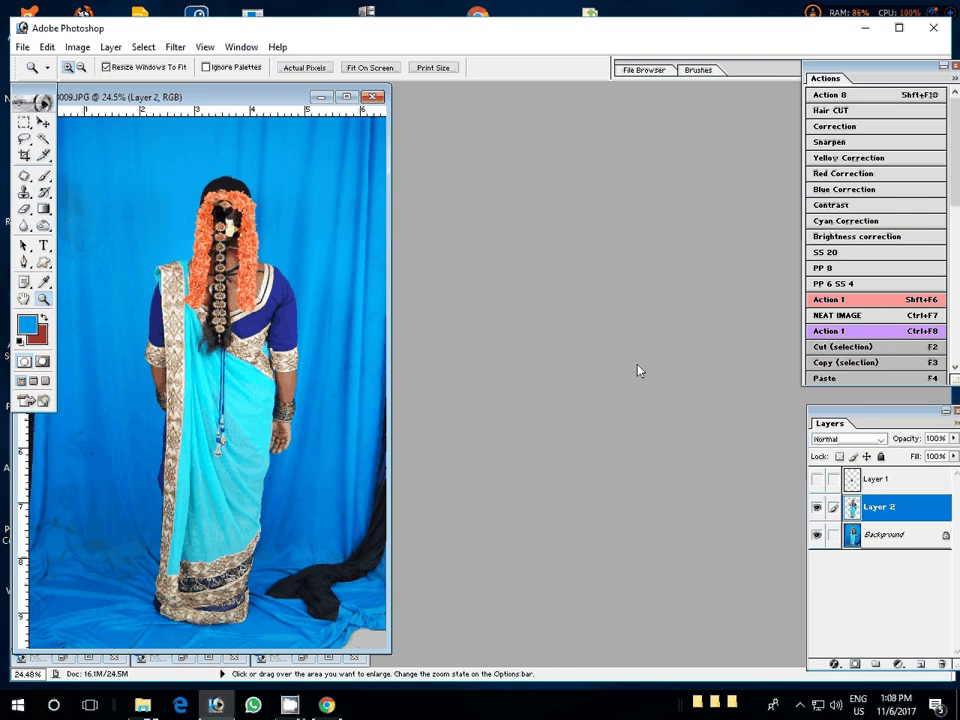
click(817, 536)
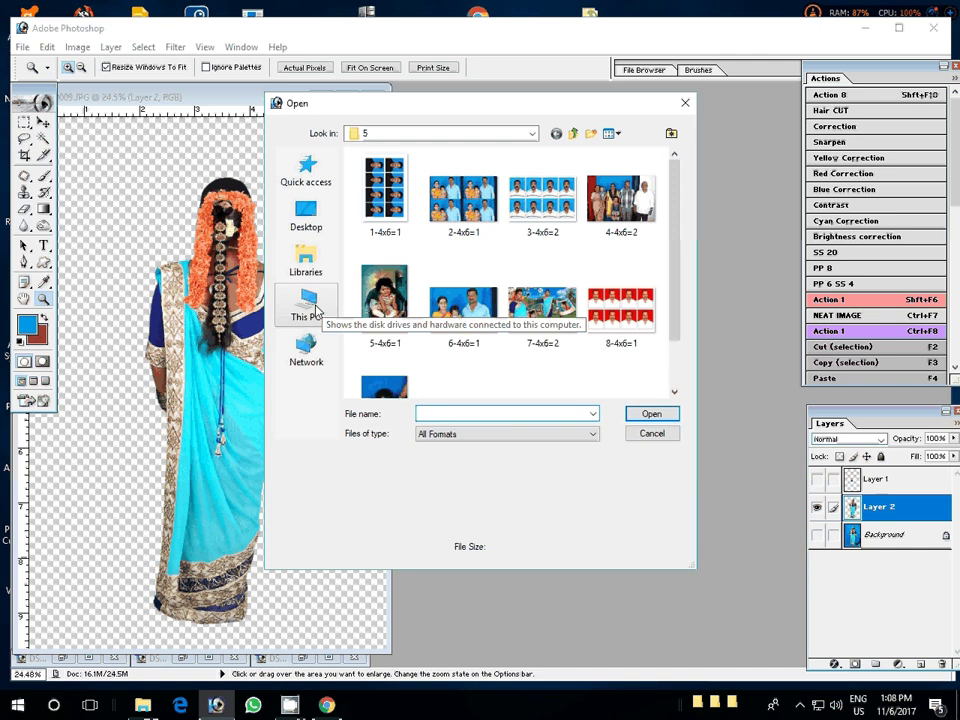
Browse to Backgrounds > 4x6 on Local Disk (K:), after D: refuses access
click(317, 311)
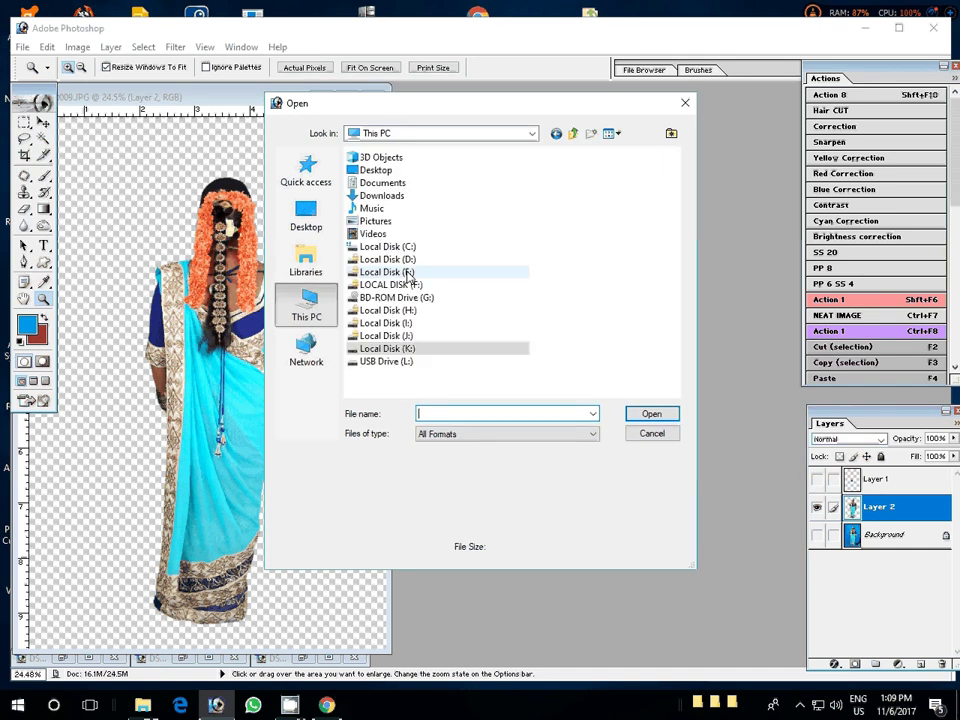
click(386, 259)
click(664, 420)
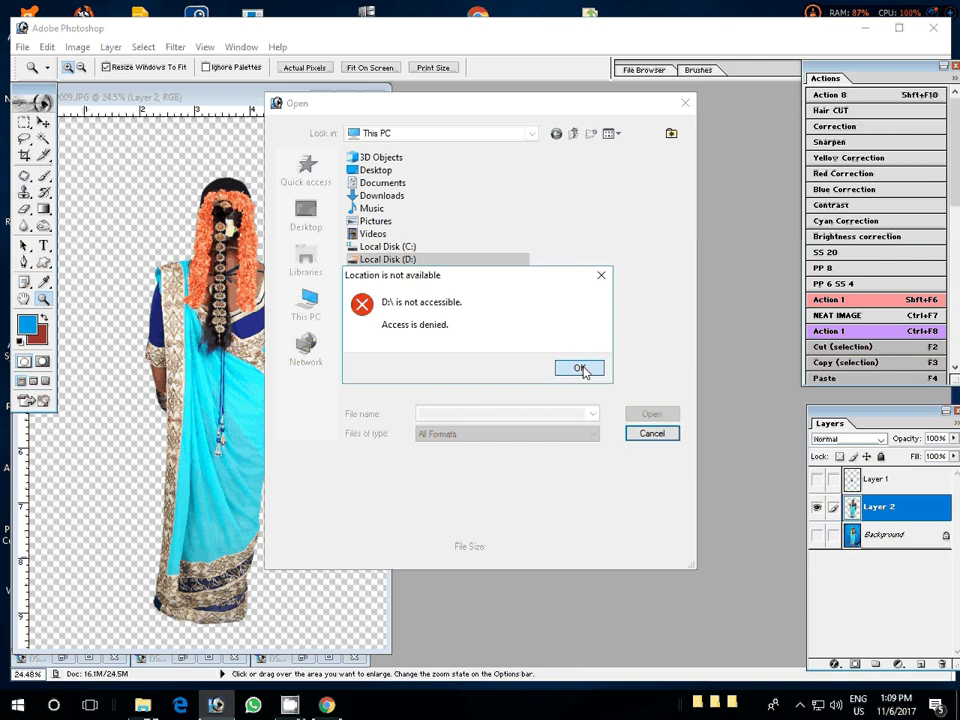
click(580, 369)
click(404, 348)
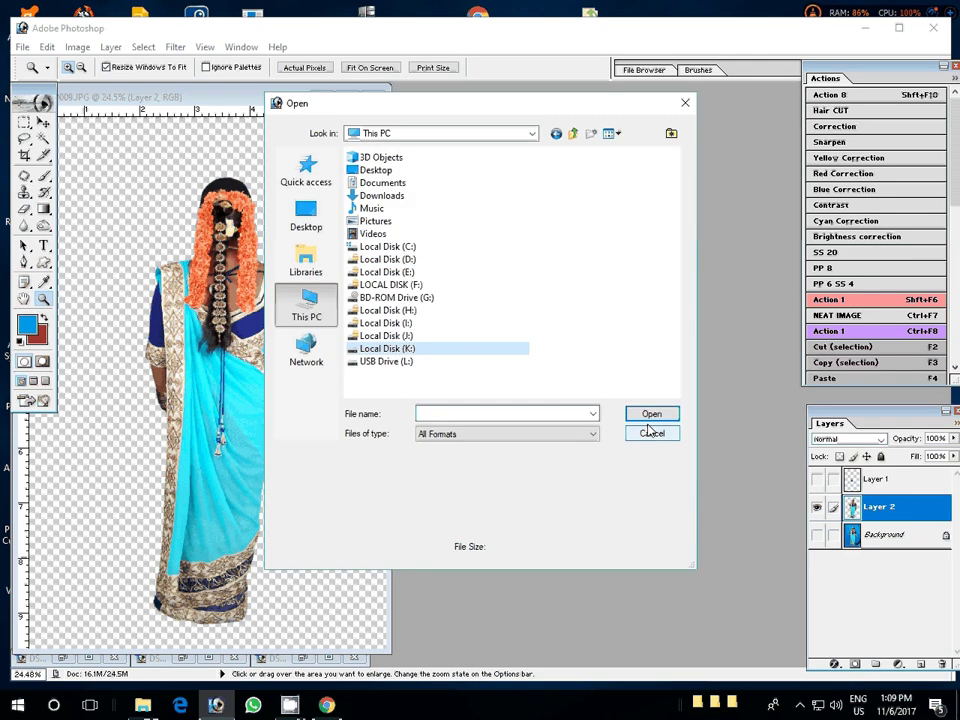
click(648, 416)
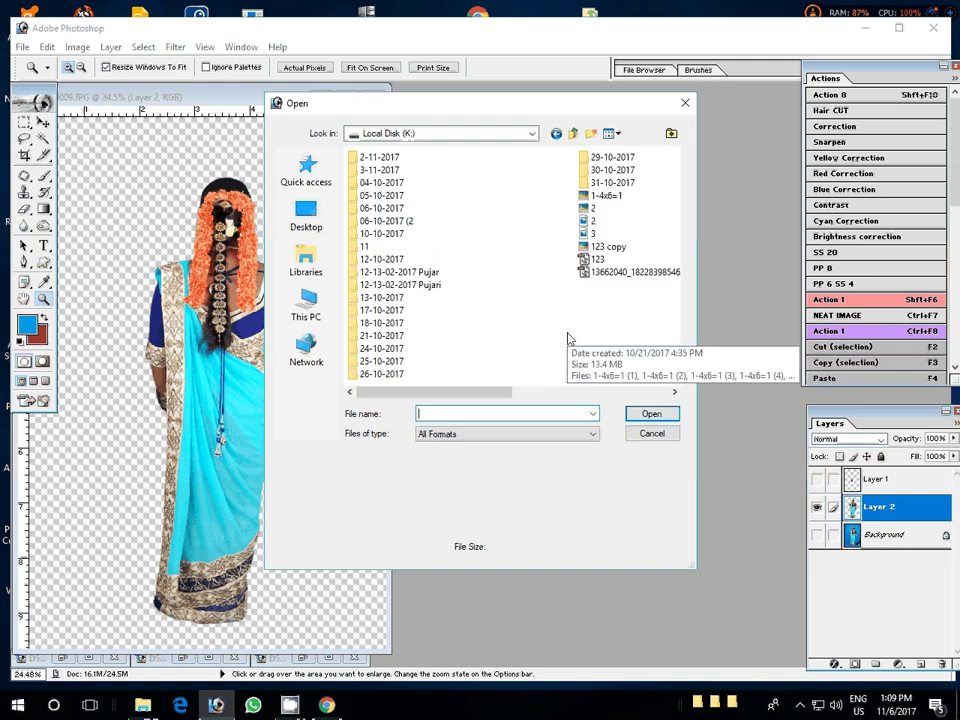
mouse_move(567, 337)
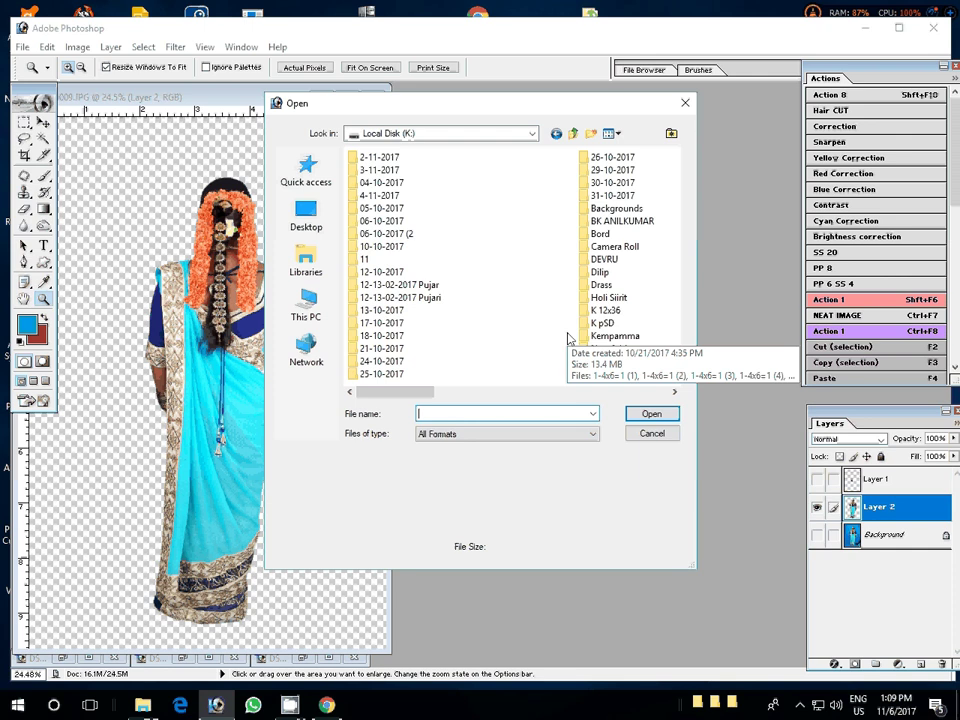
click(603, 210)
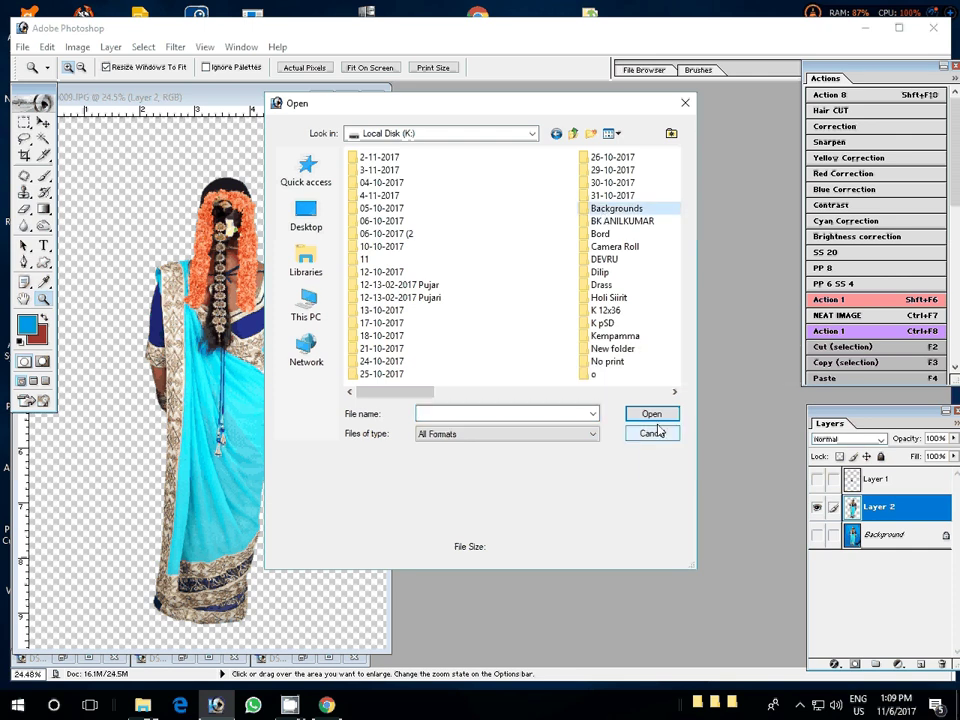
click(651, 413)
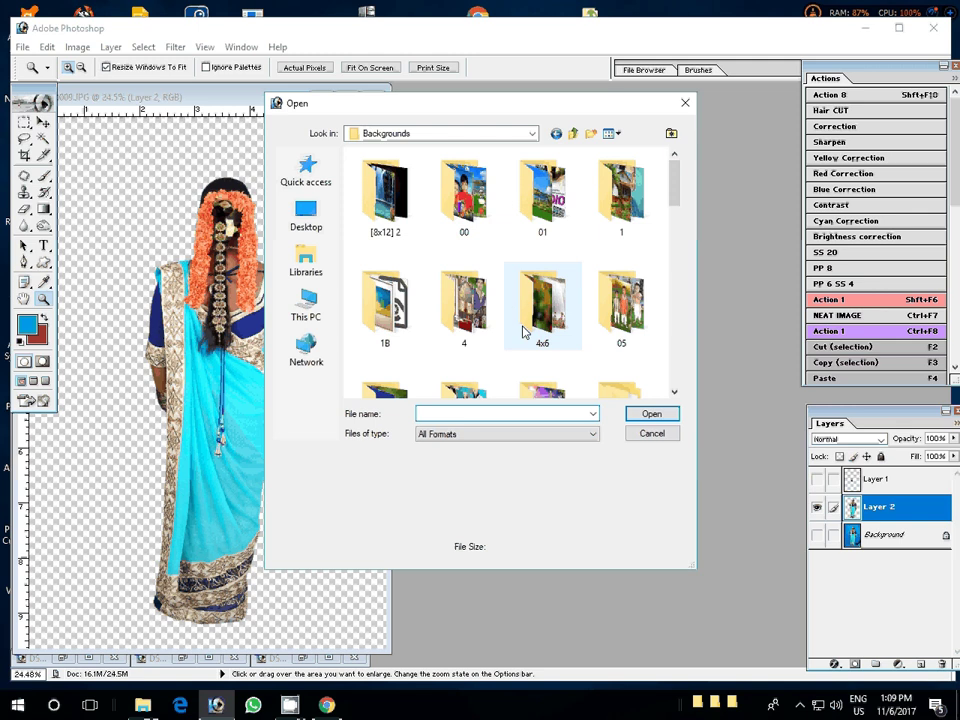
click(541, 206)
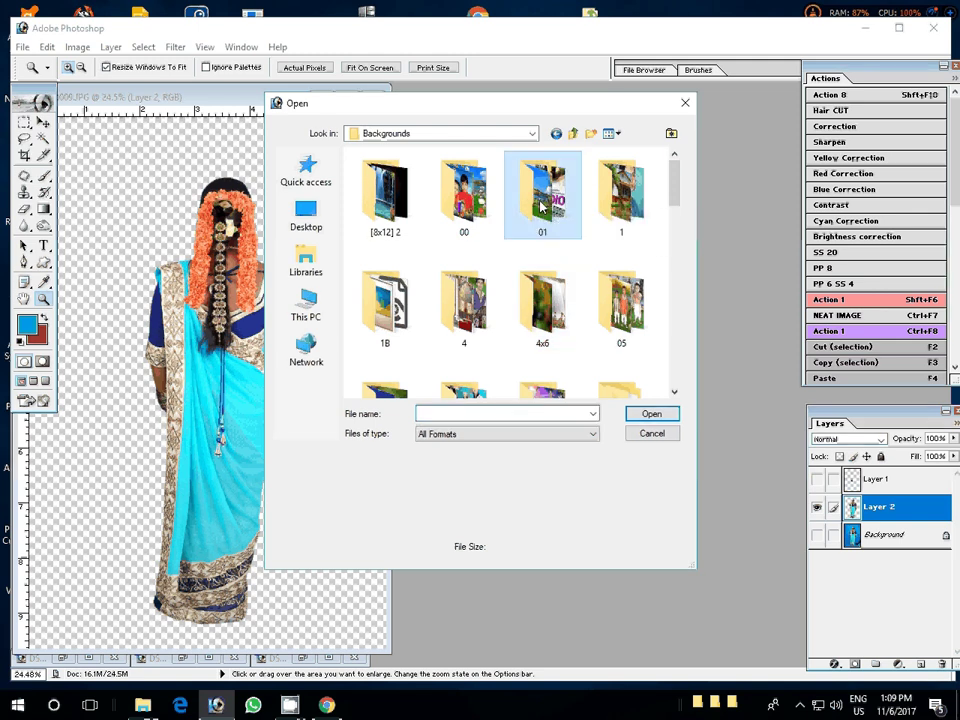
click(548, 325)
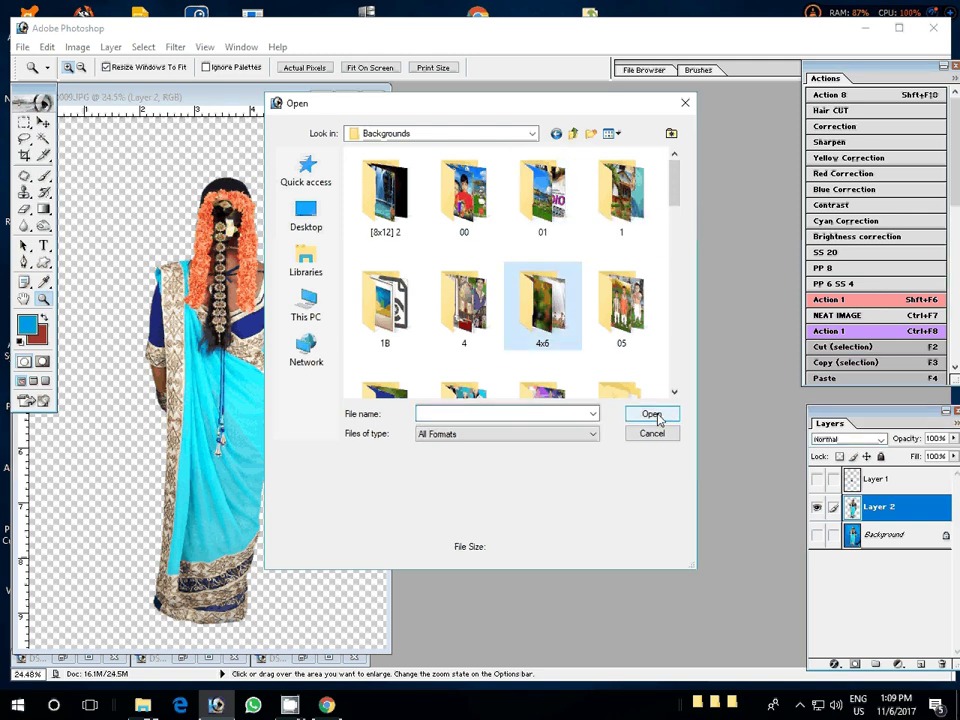
click(651, 414)
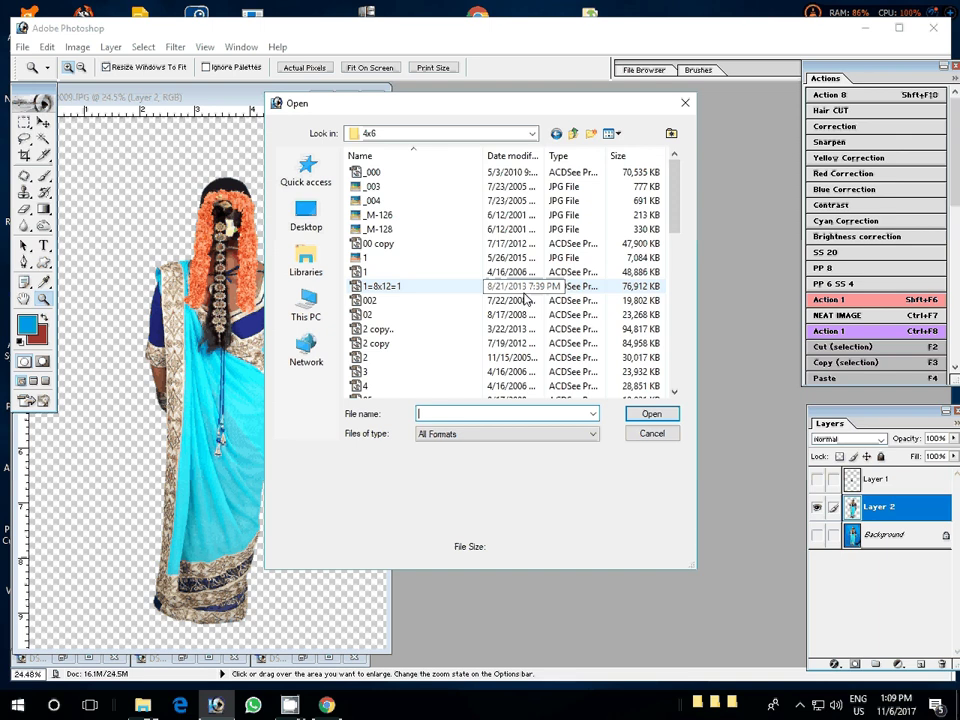
Show the files as medium icons, open backdrop 002, and move its window up and right
click(613, 133)
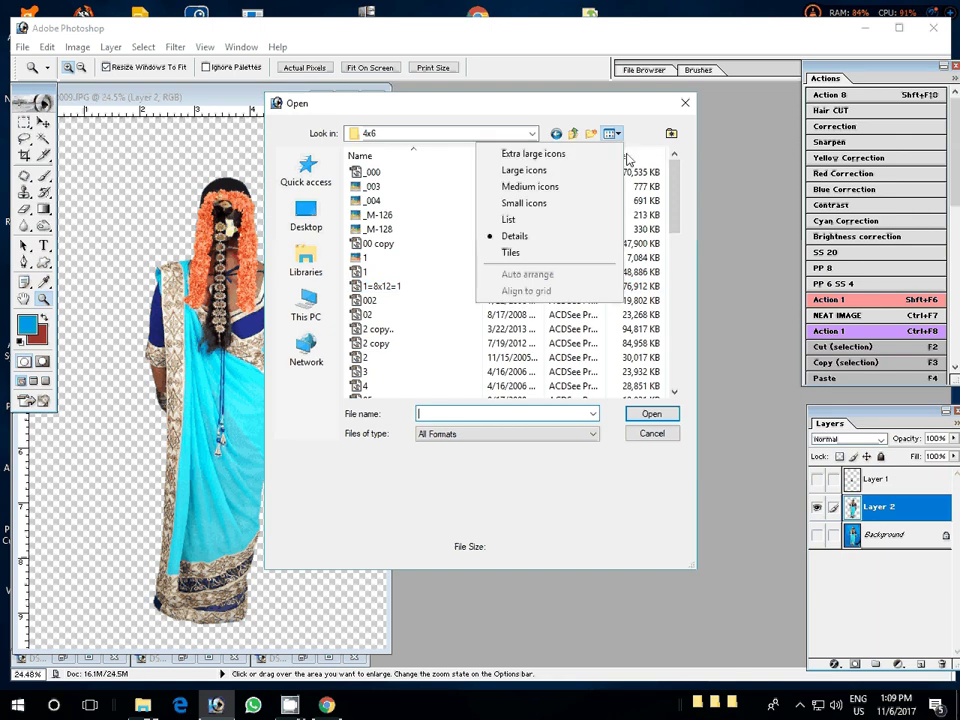
click(537, 188)
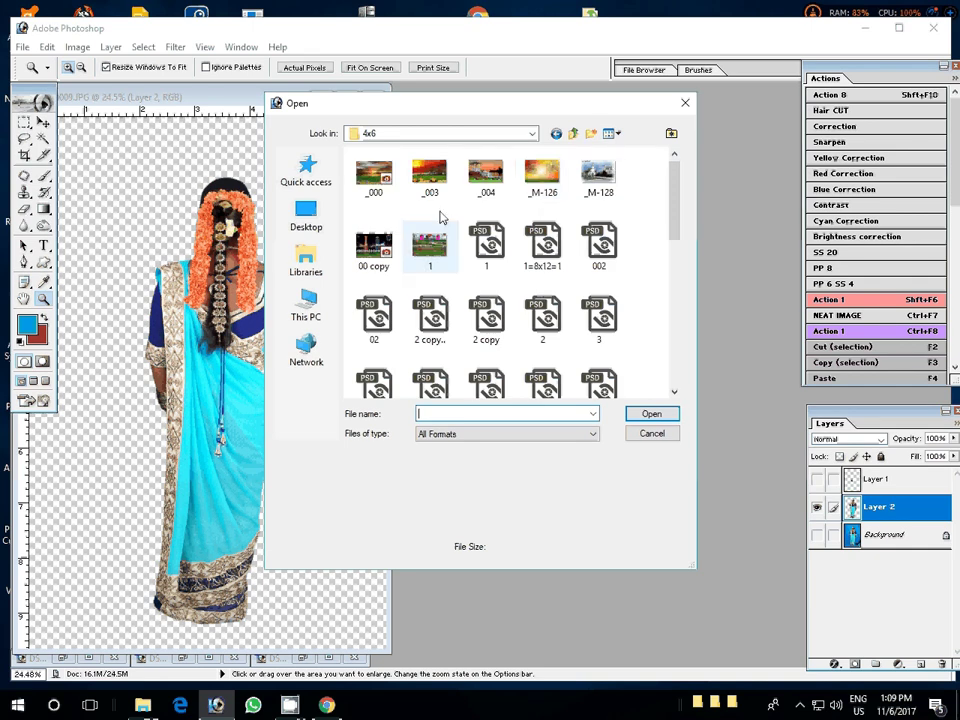
click(597, 246)
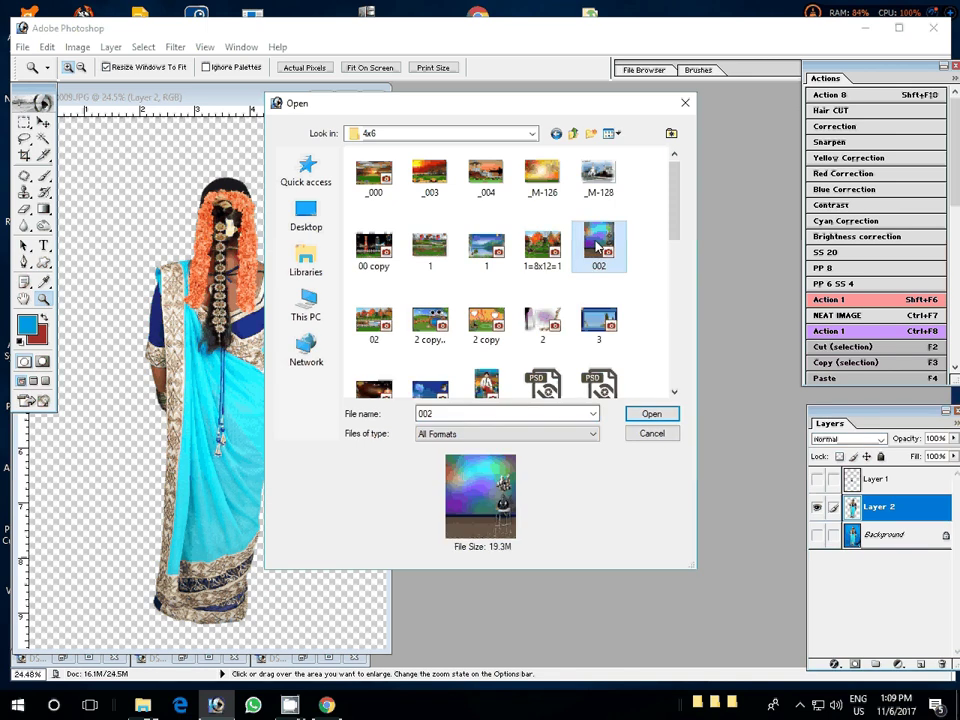
click(651, 413)
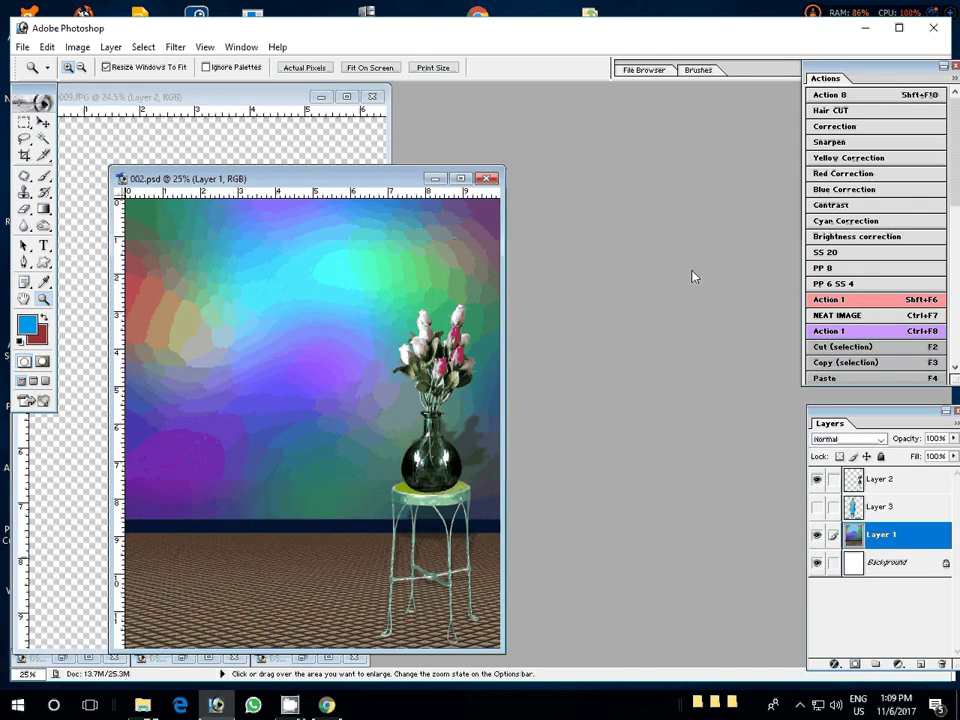
drag(369, 185, 519, 148)
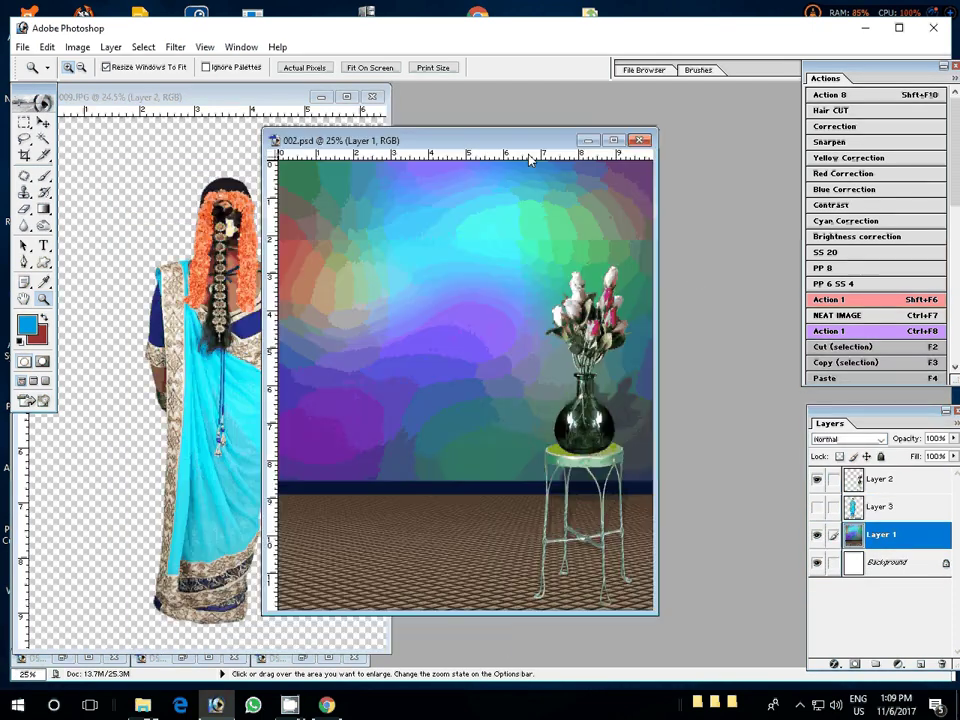
Set the backdrop's Image Size to 4 × 6 inches at 300 pixels/inch, proportions unconstrained
right_click(518, 148)
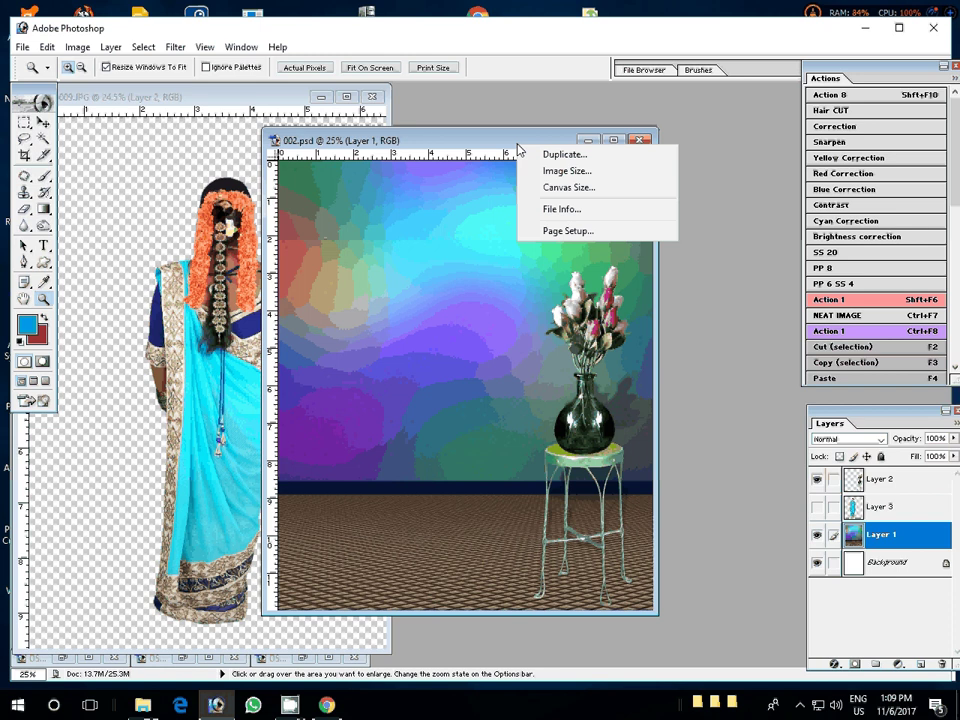
click(566, 171)
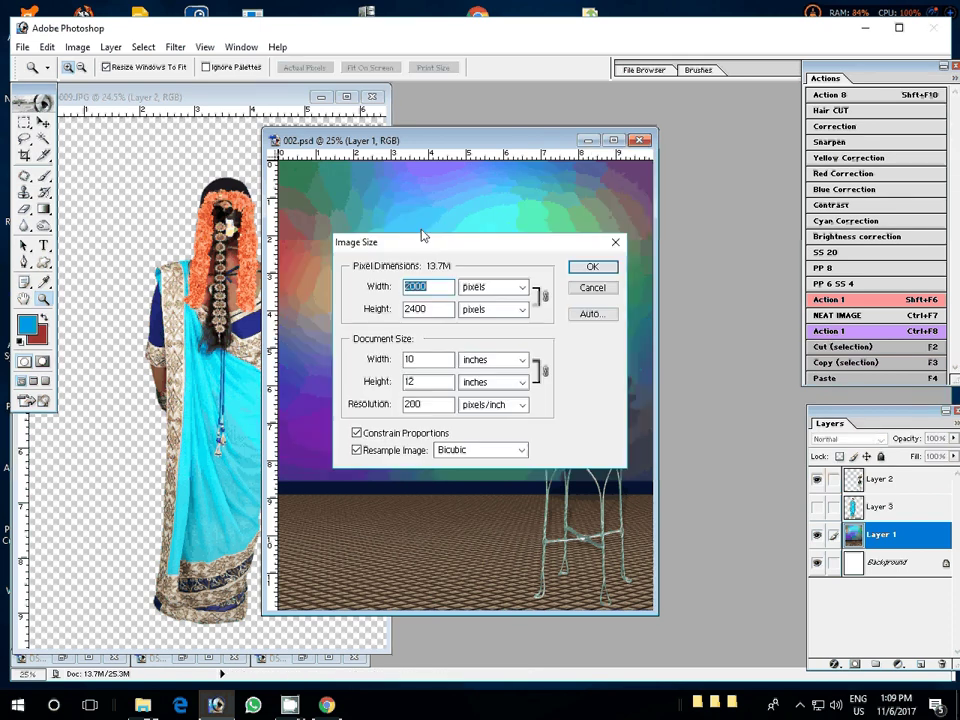
click(357, 433)
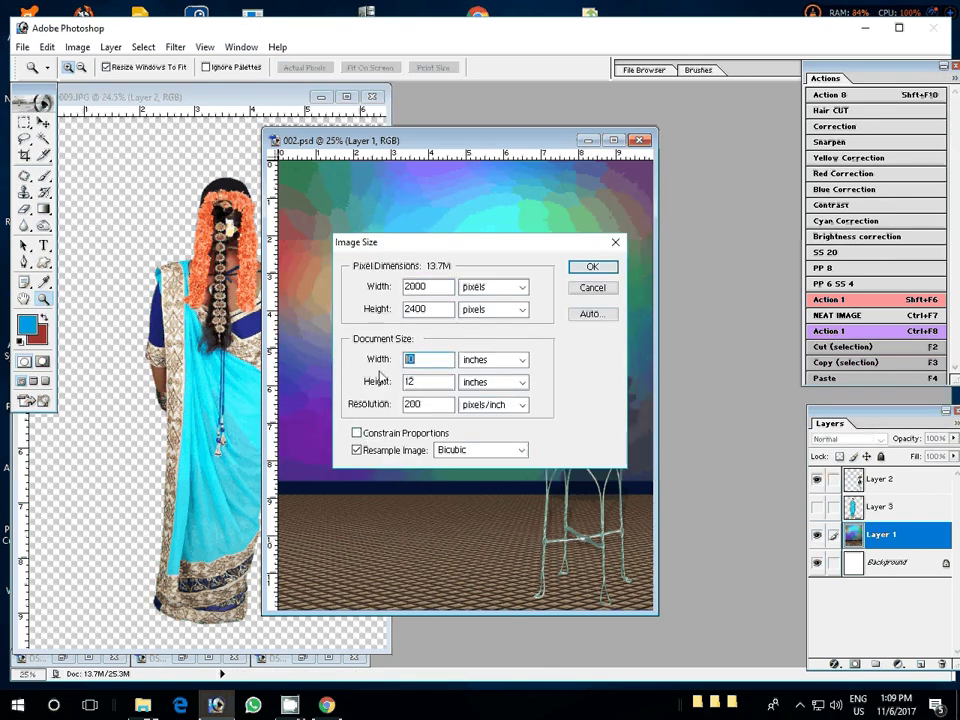
text(4)
key(Tab)
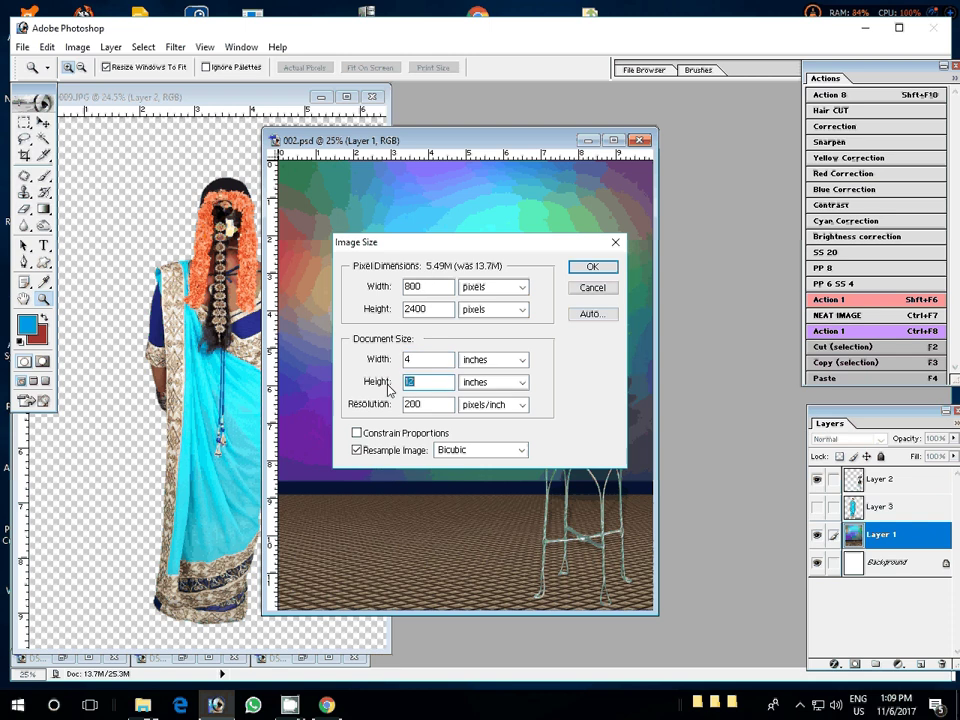
text(6)
key(Tab)
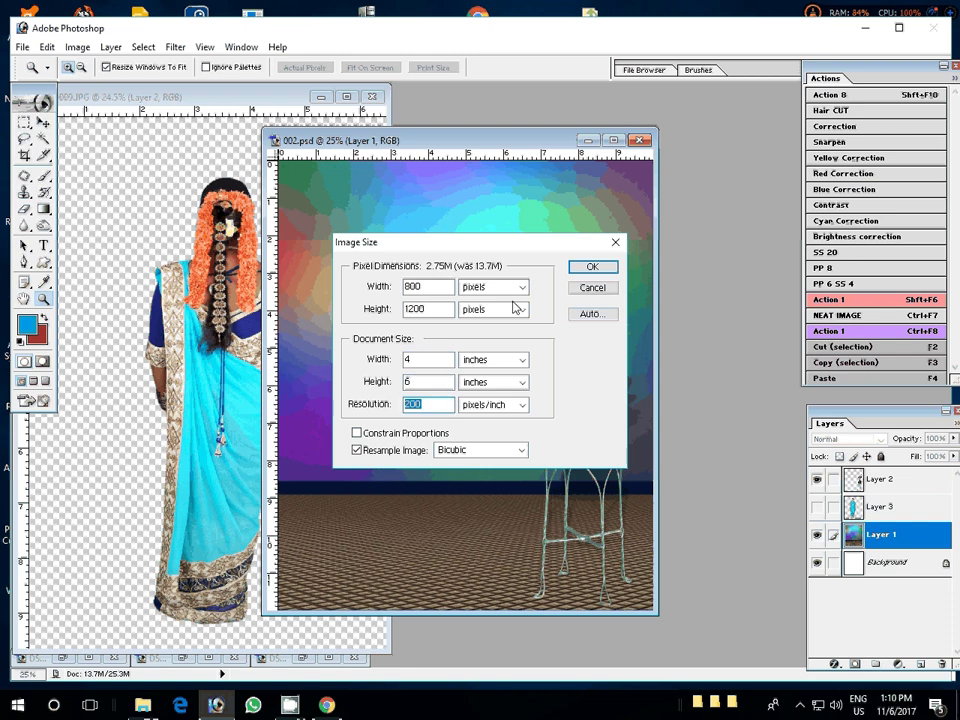
text(300)
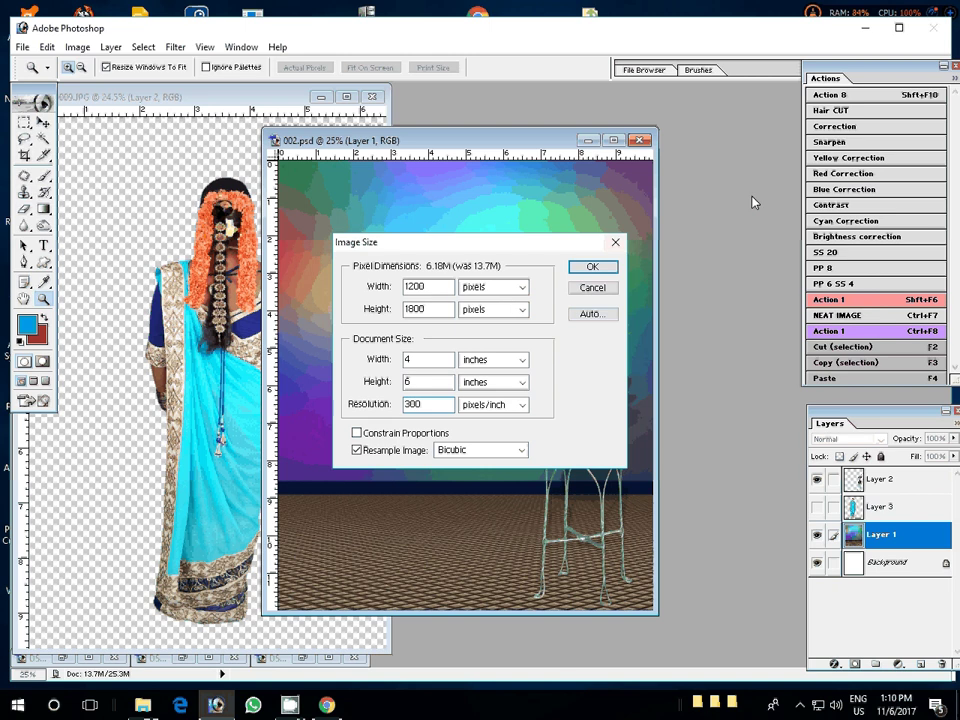
click(601, 268)
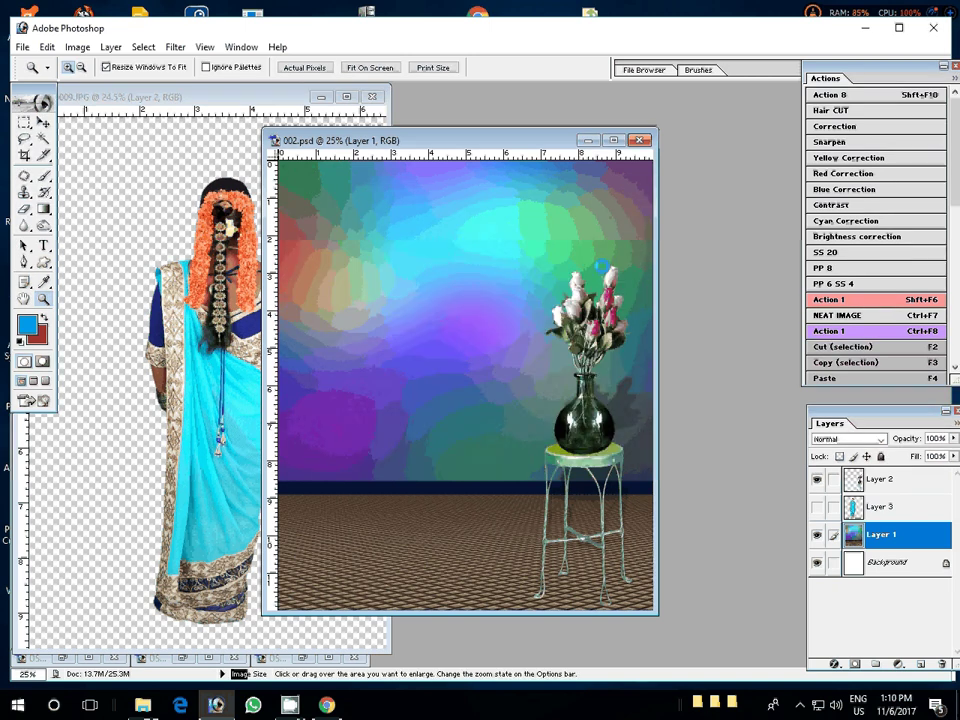
Drag the cut-out woman from 009.JPG into the 002 backdrop with the Move tool
right_click(450, 276)
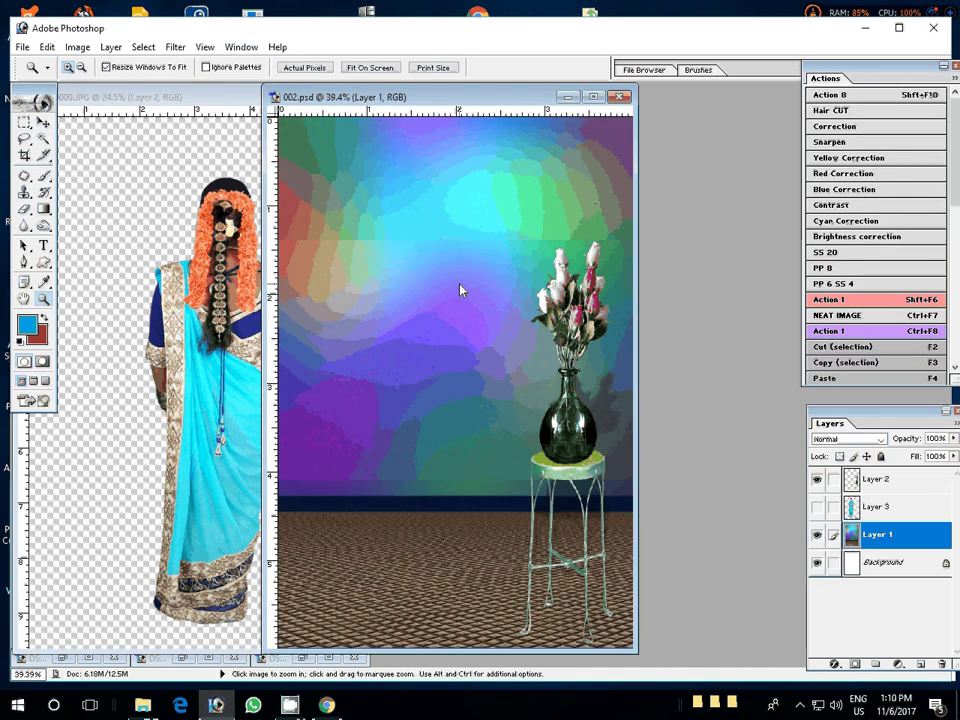
click(220, 254)
key(v)
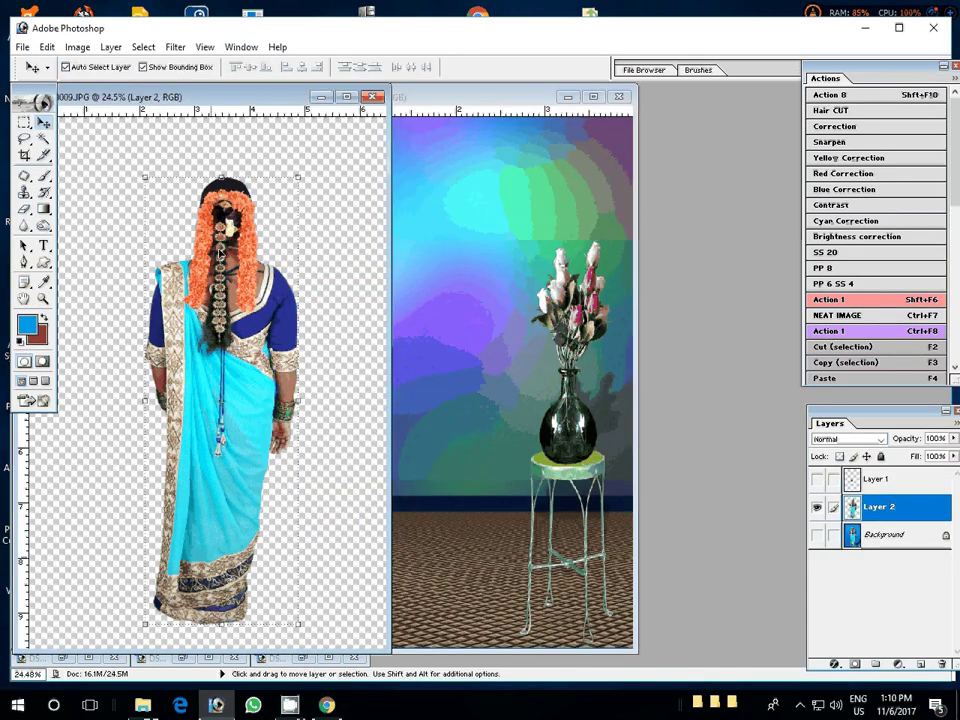
drag(220, 254, 468, 261)
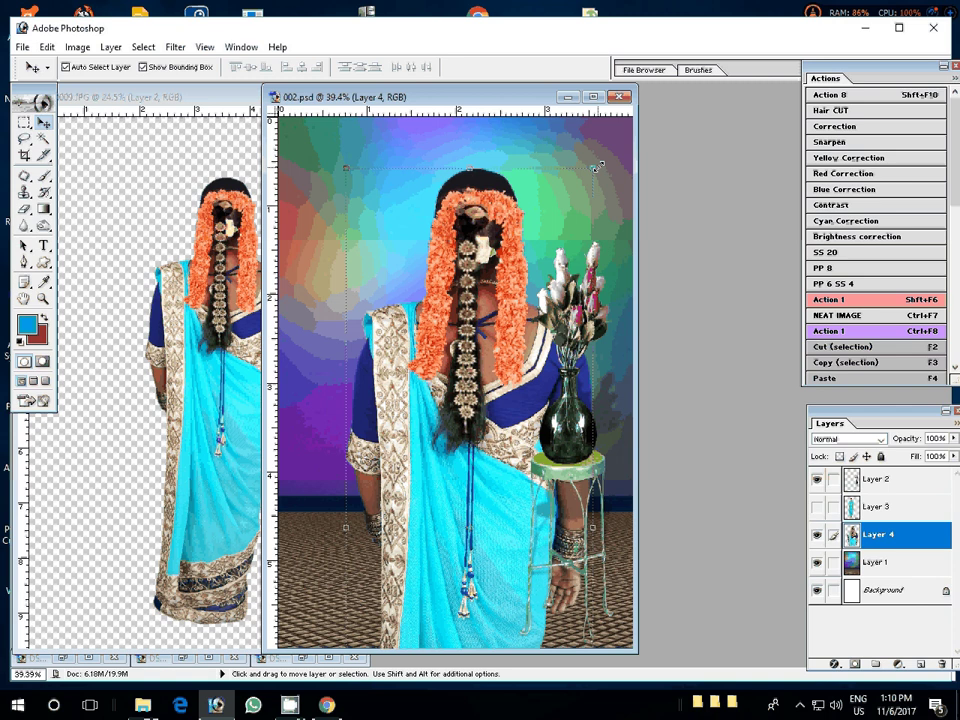
Scale the woman to 48.9%, place her beside the flower vase, and minimise 009.JPG
mouse_move(596, 168)
mouse_down()
mouse_move(536, 265)
mouse_move(507, 341)
mouse_up()
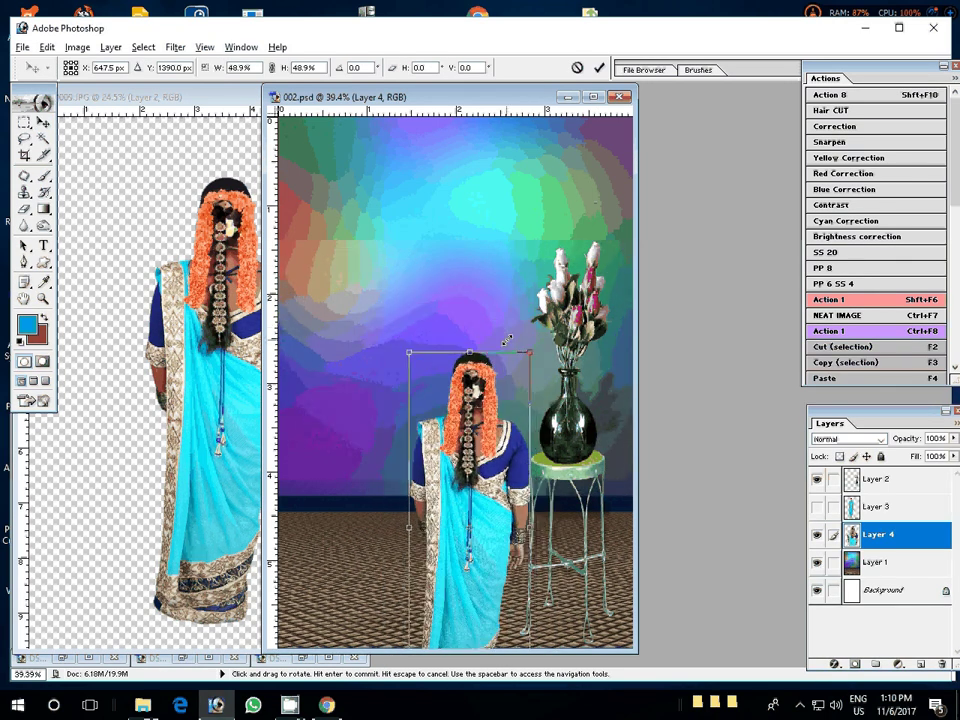
key(alt+f)
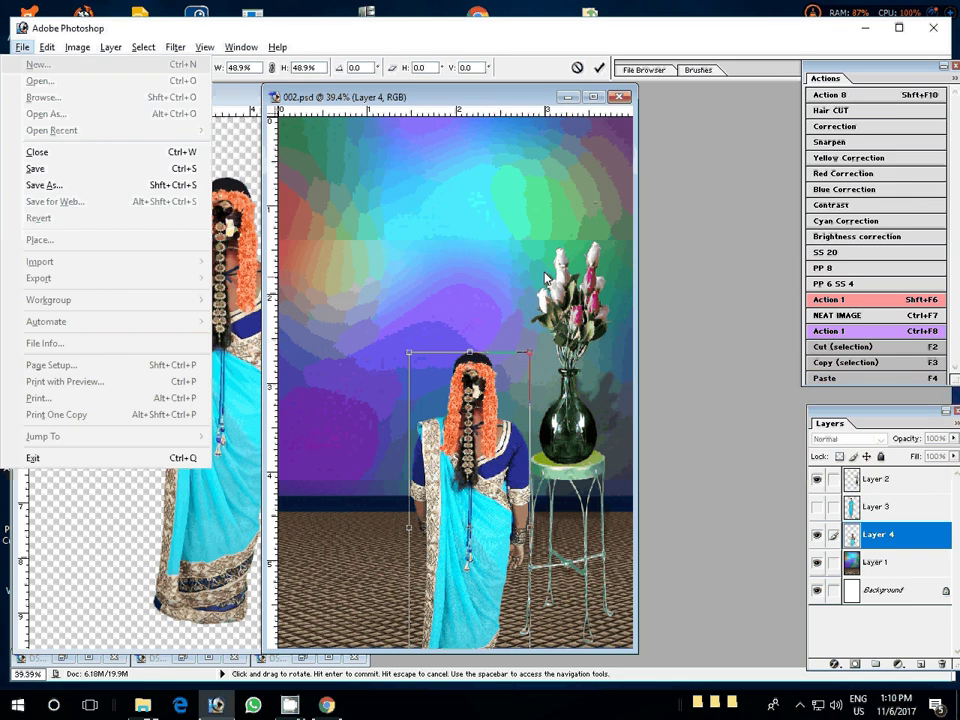
click(600, 73)
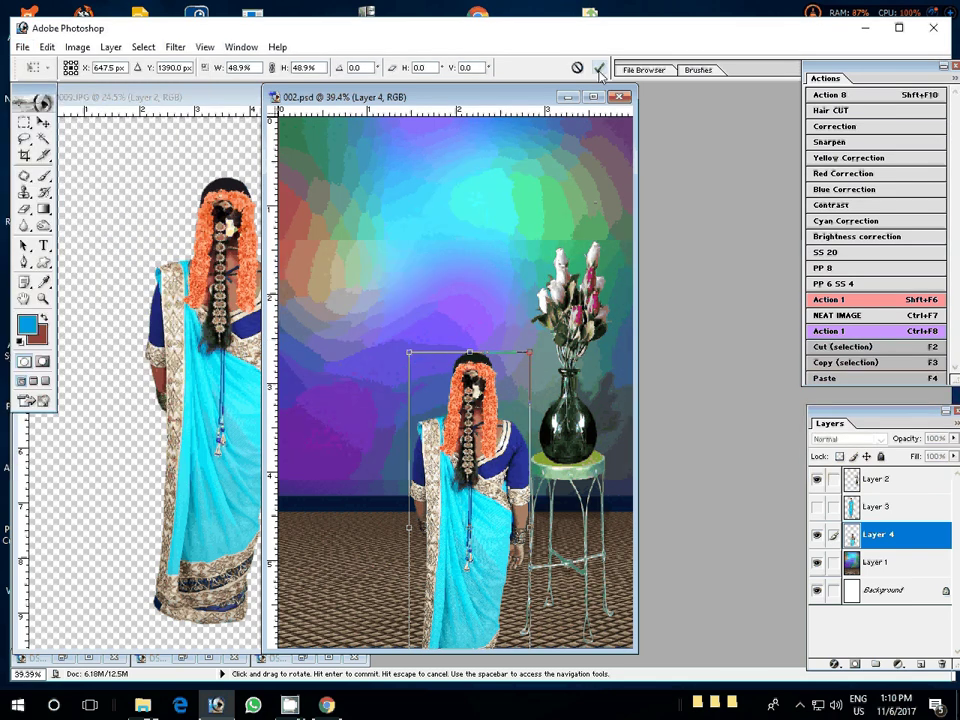
click(600, 69)
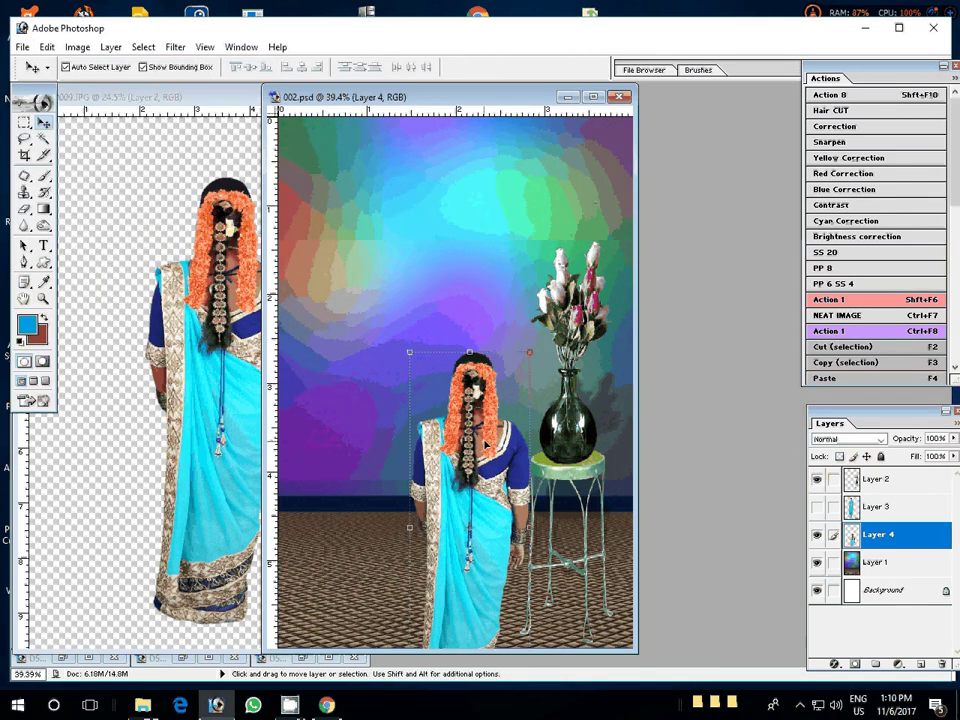
drag(485, 444, 509, 314)
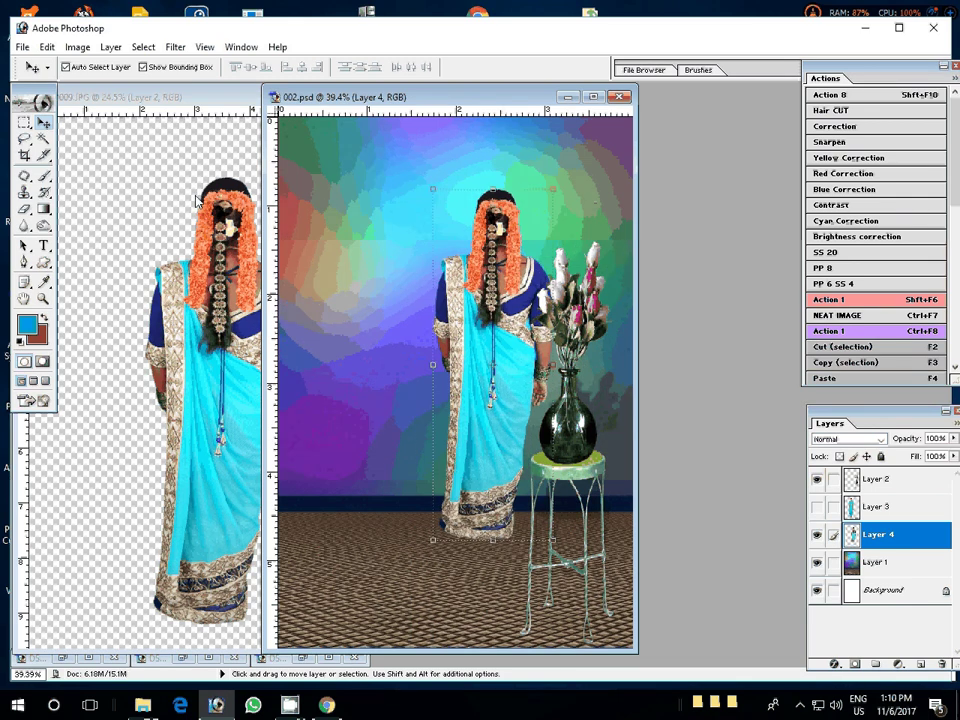
key(ctrl+F9)
Restore the minimised photos from the taskbar to find the second woman's source photo
click(183, 660)
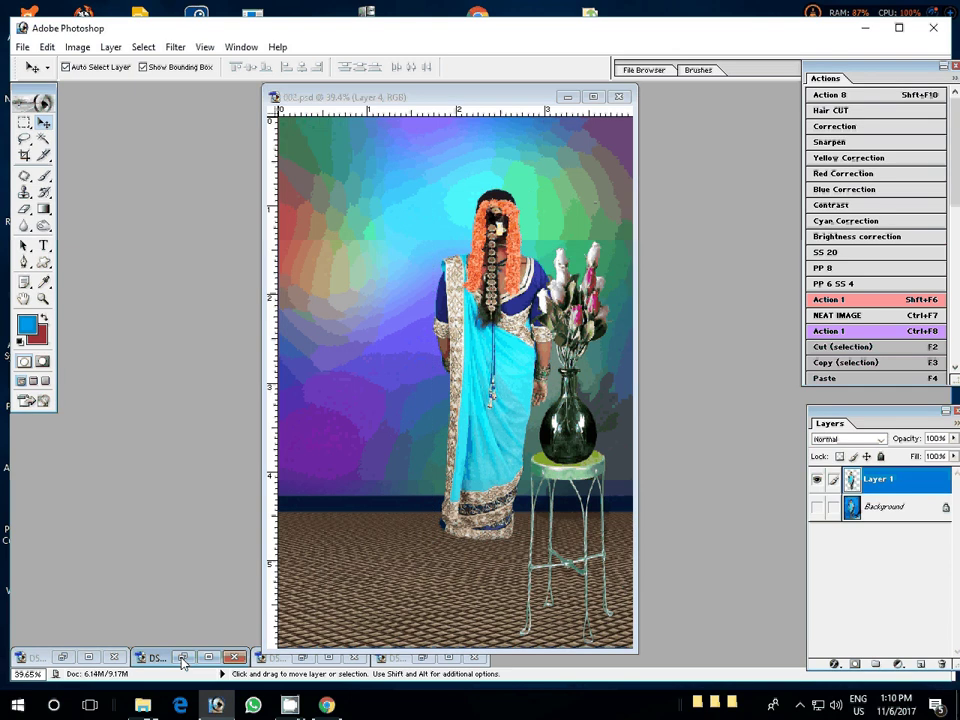
click(183, 658)
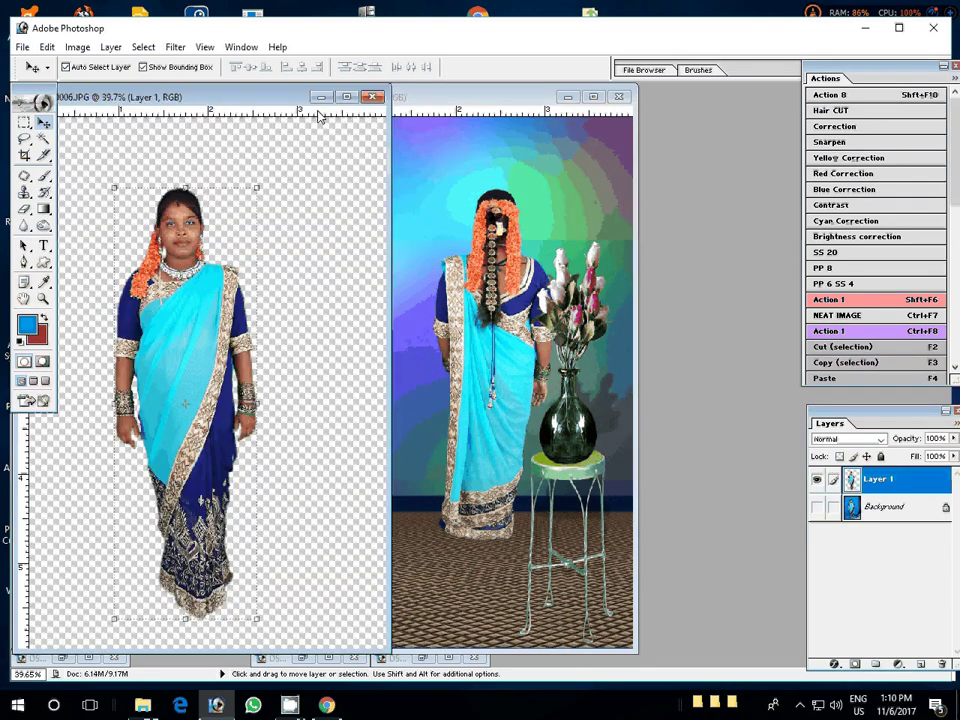
click(320, 97)
click(65, 657)
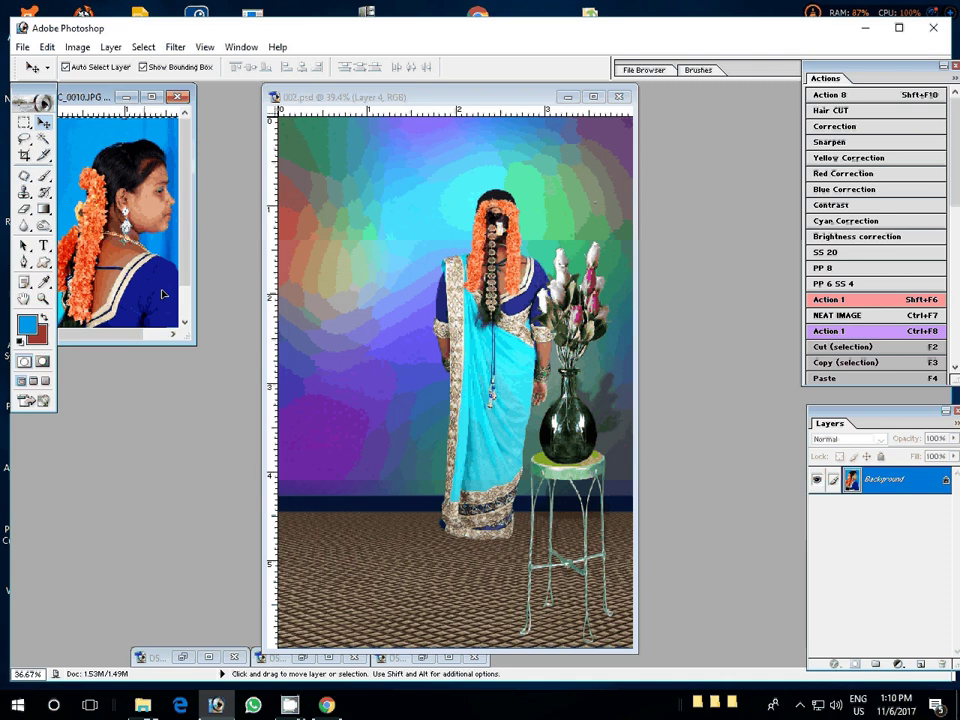
click(304, 661)
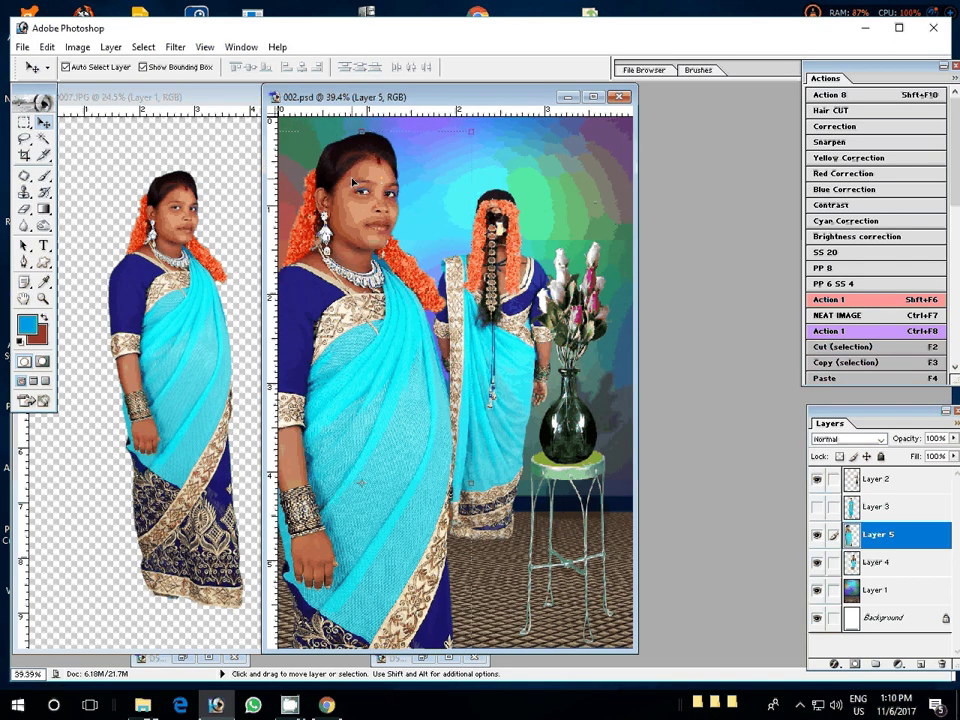
Scale Layer 5's woman to 60% and move her up beside the first woman
key(ctrl+t)
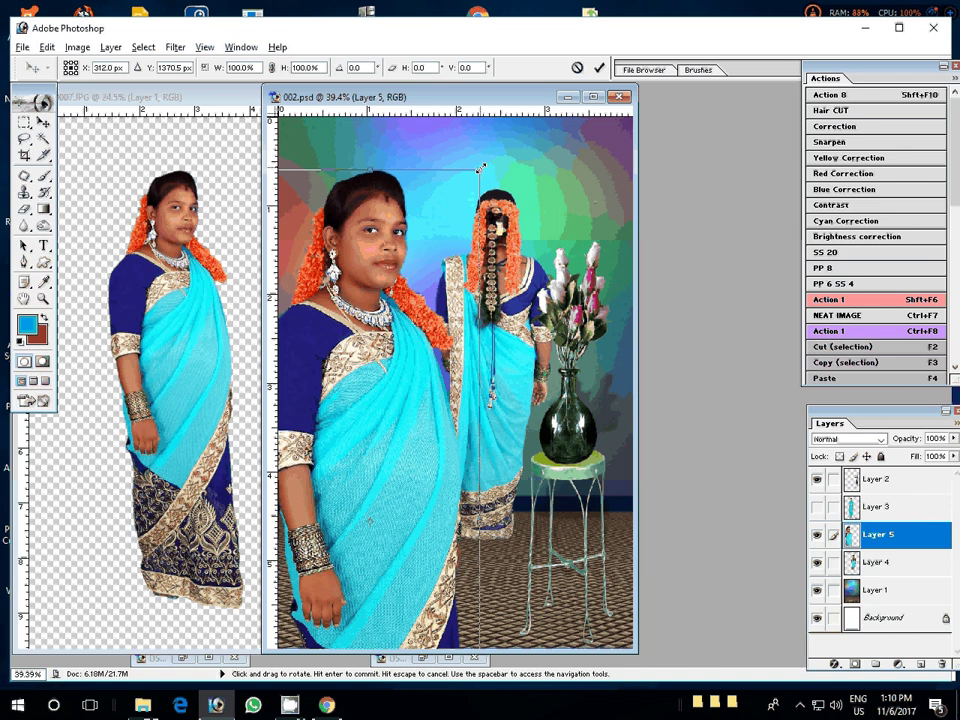
drag(481, 168, 462, 284)
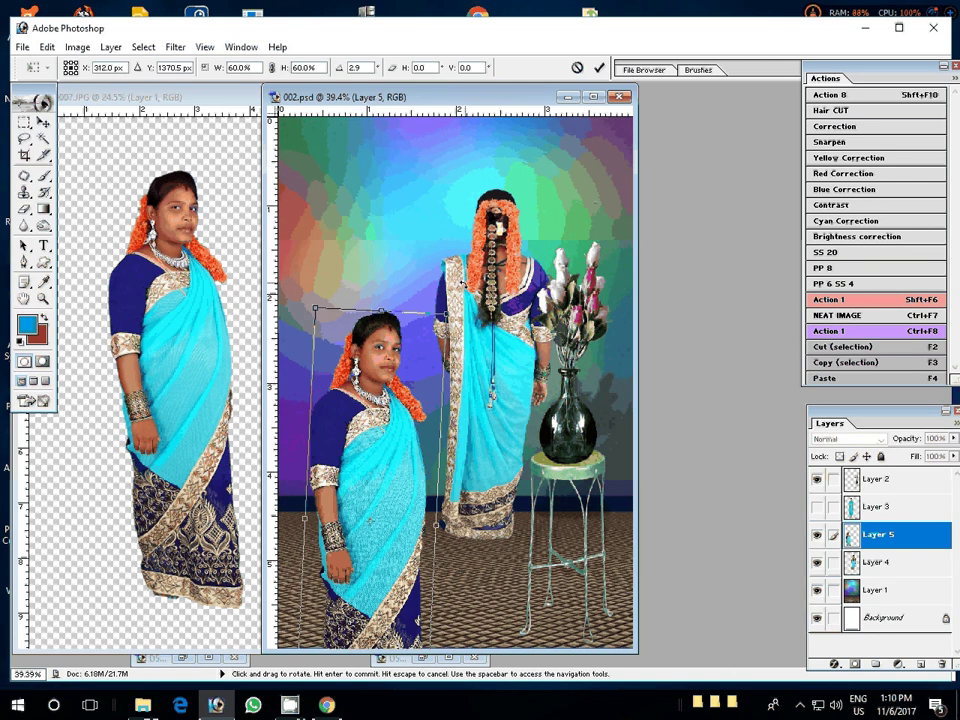
key(Return)
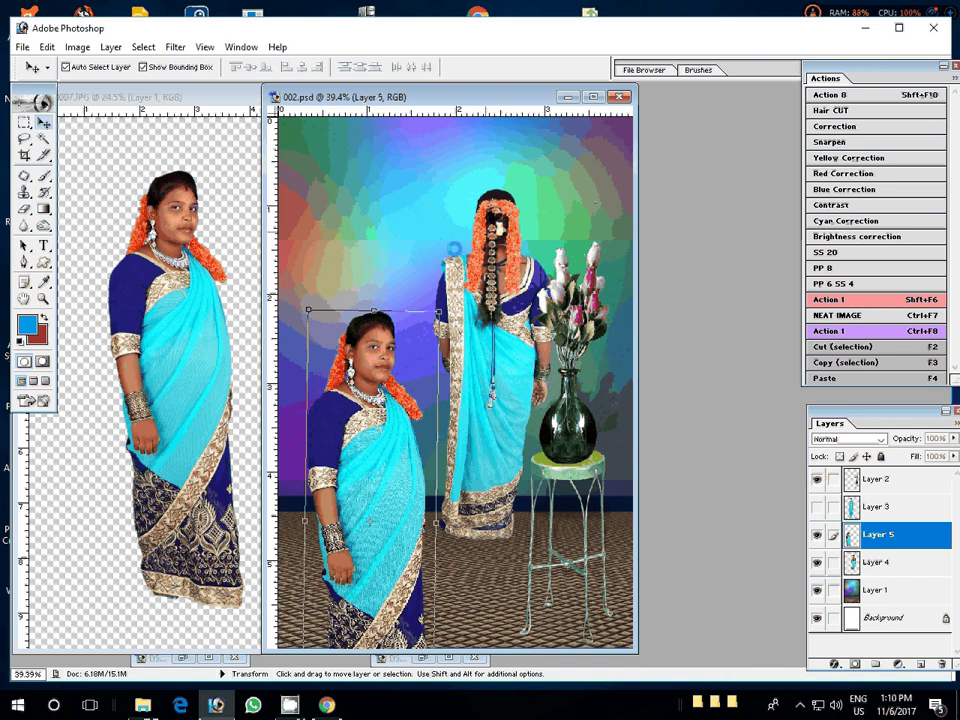
drag(369, 372, 359, 222)
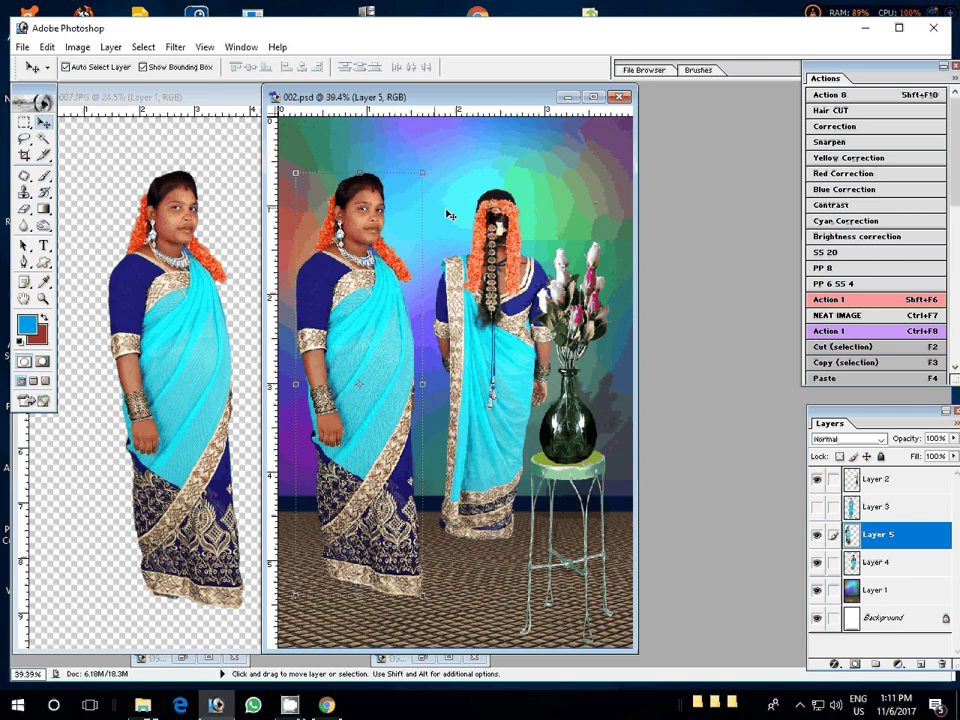
Close the second woman's source photo and draw a flower custom-shape outline above the women
click(372, 97)
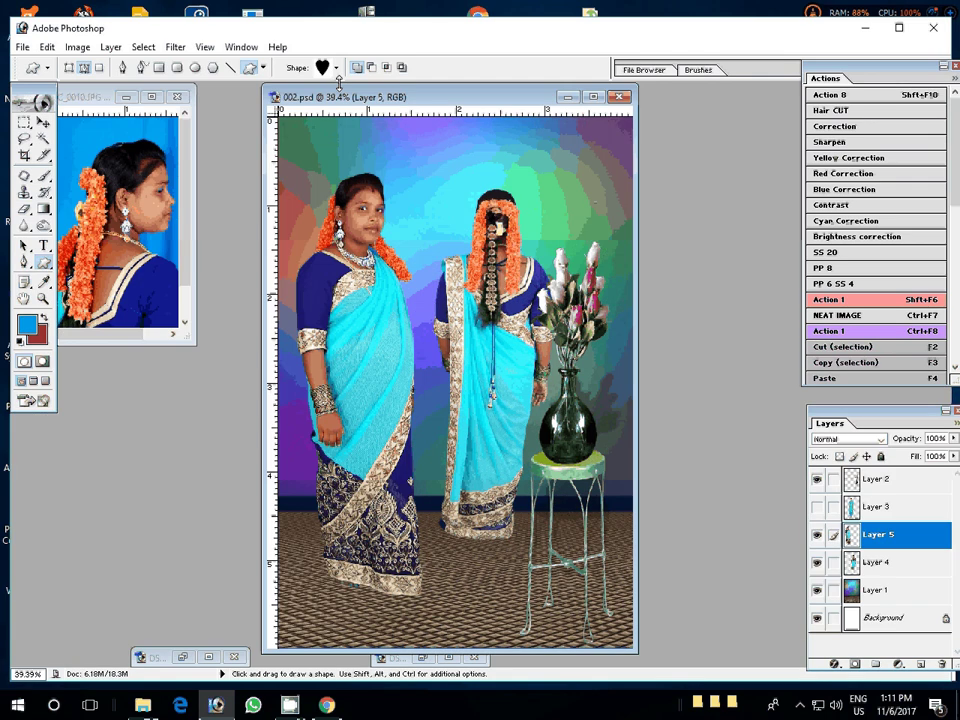
click(336, 67)
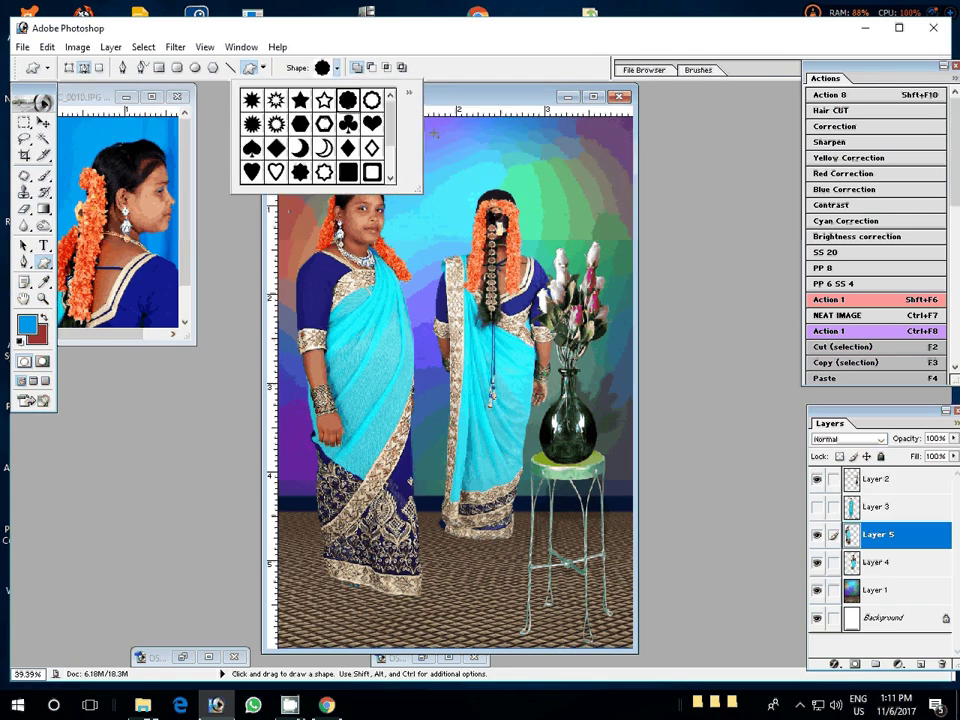
click(432, 133)
drag(391, 130, 479, 223)
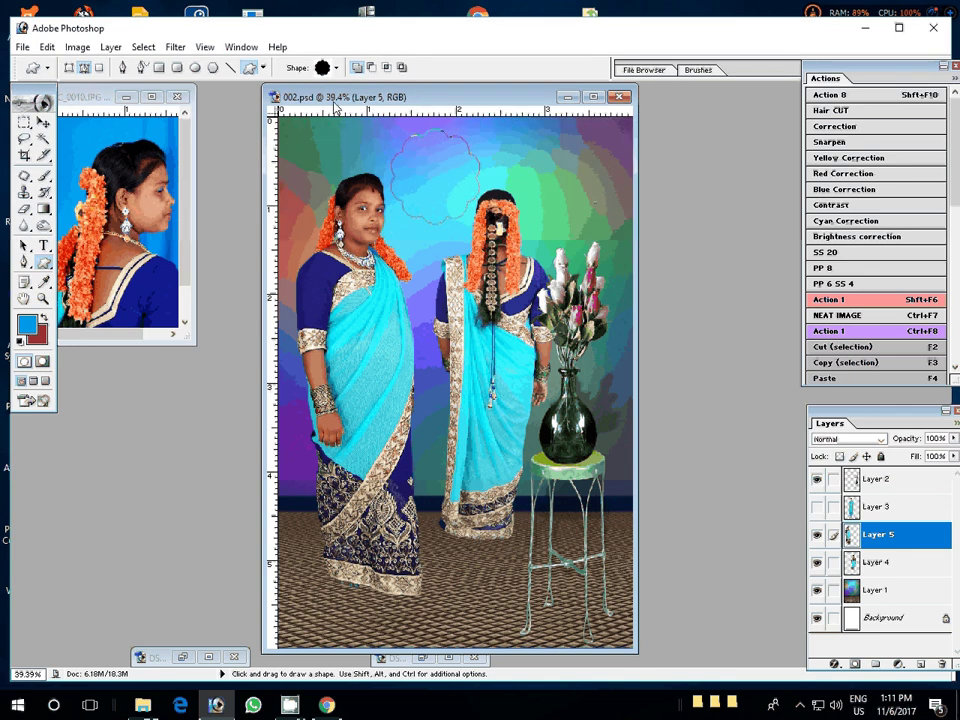
Redraw a larger flower path between the heads in Paths mode and turn it into a selection
click(70, 67)
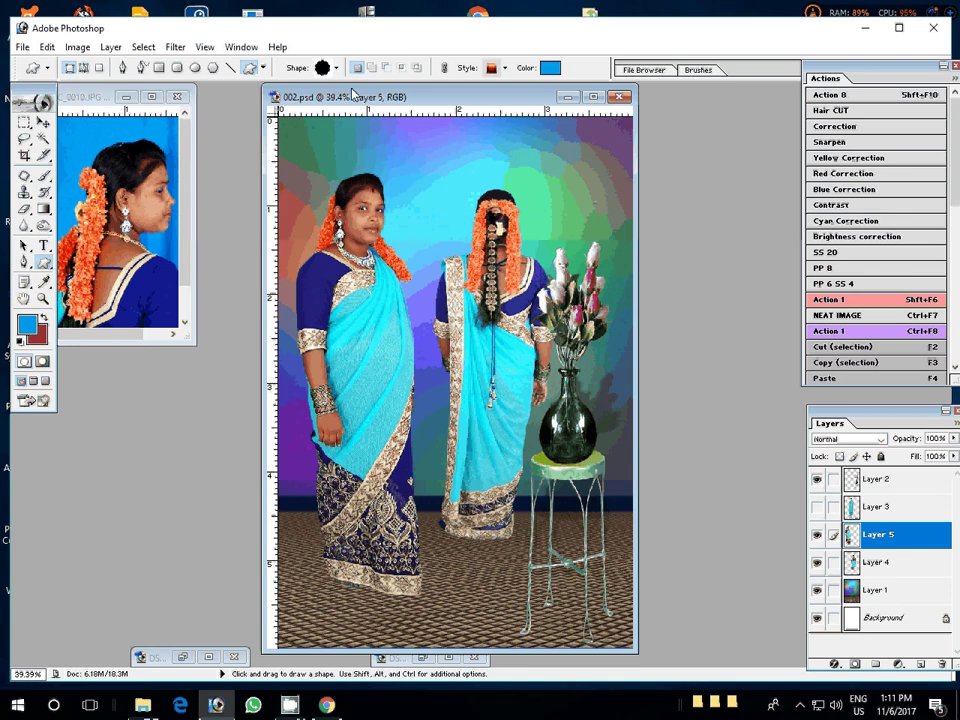
click(83, 70)
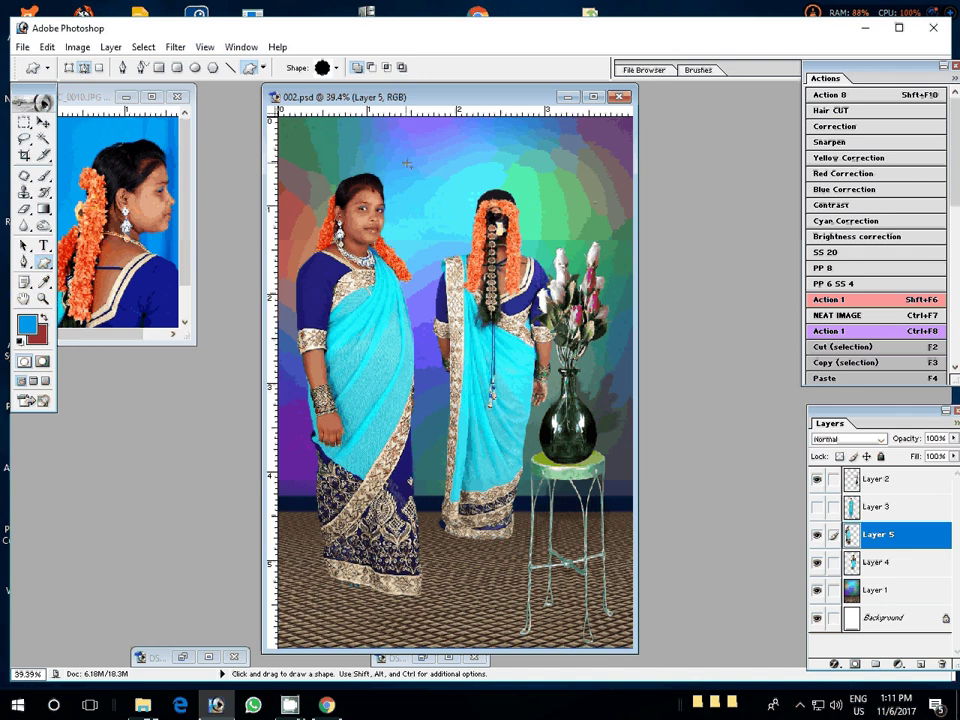
mouse_move(407, 163)
mouse_down()
mouse_move(440, 197)
mouse_move(468, 207)
mouse_up()
key(ctrl+alt+z)
drag(488, 188, 474, 133)
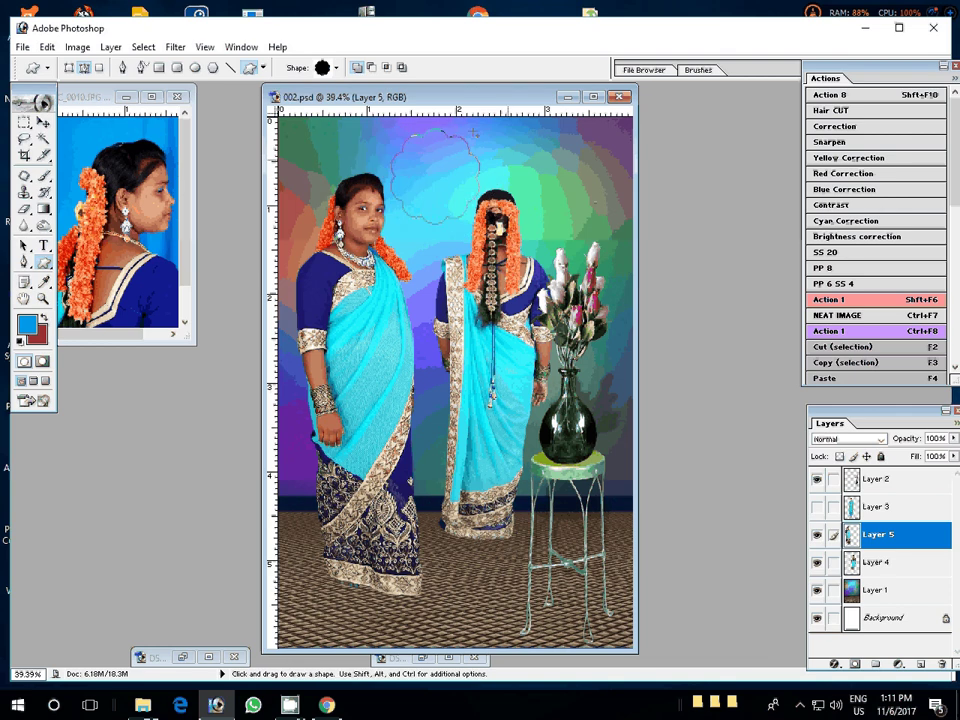
key(ctrl)
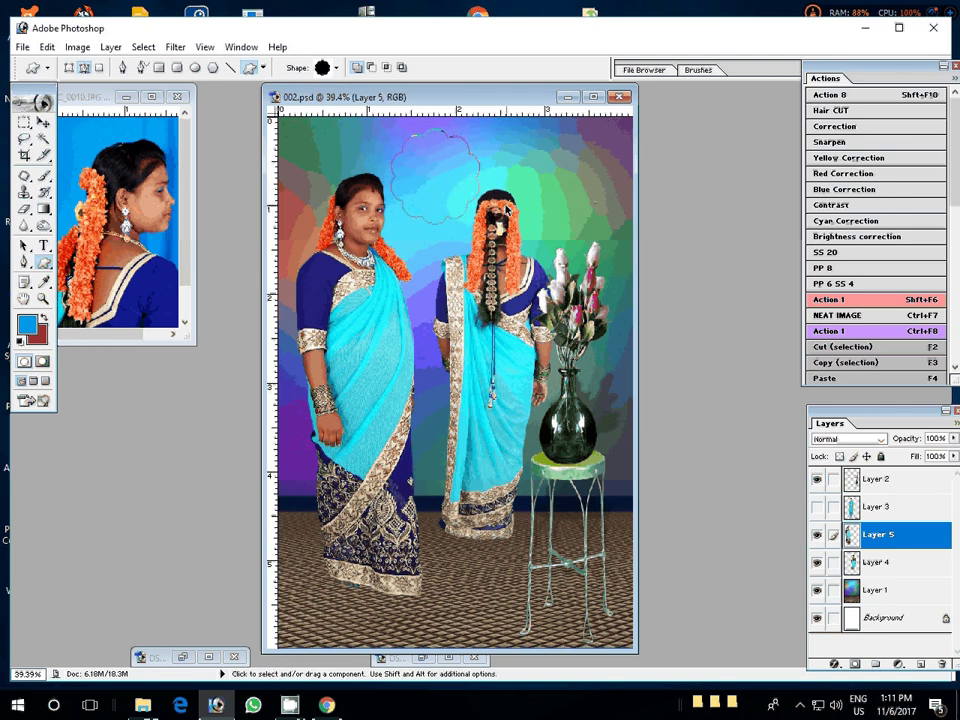
key(ctrl+Return)
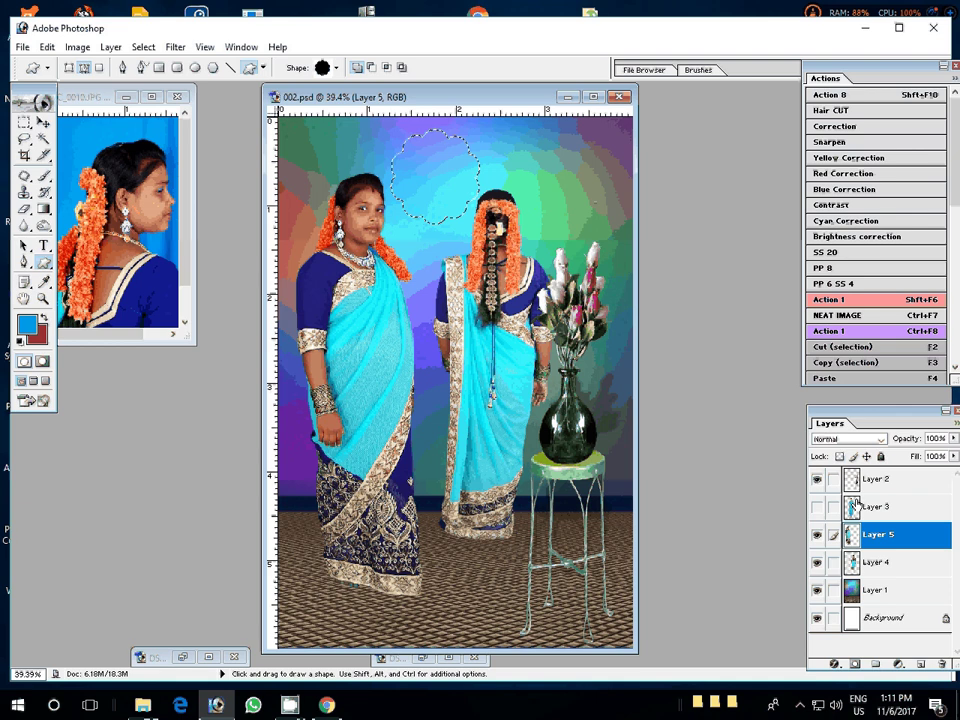
Activate Layer 1 and fetch the side-profile portrait, returning to the composite document
click(880, 590)
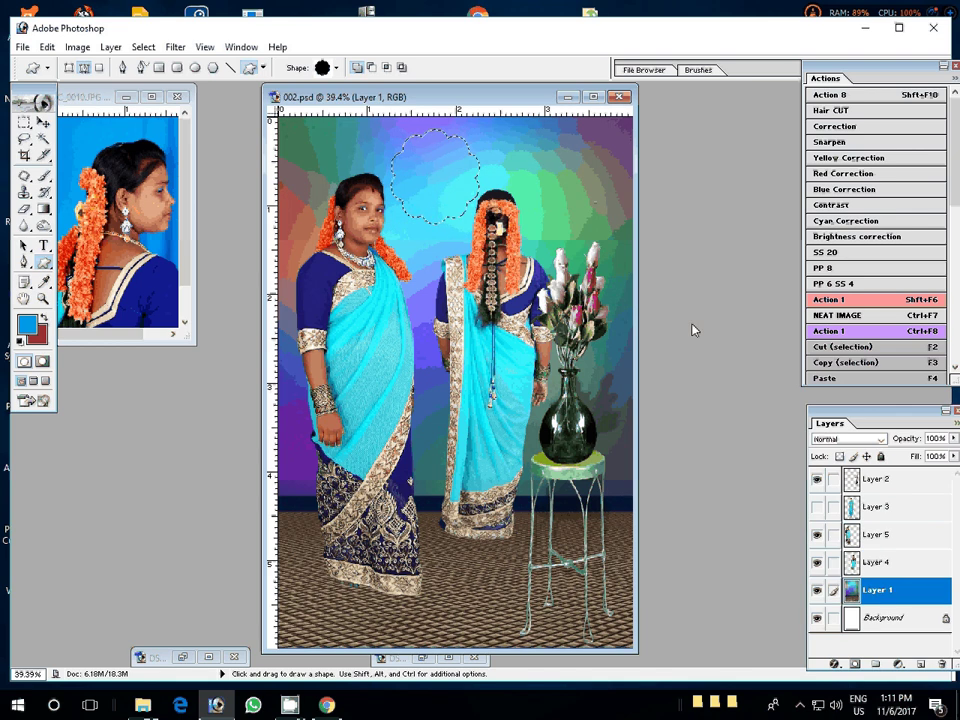
click(157, 208)
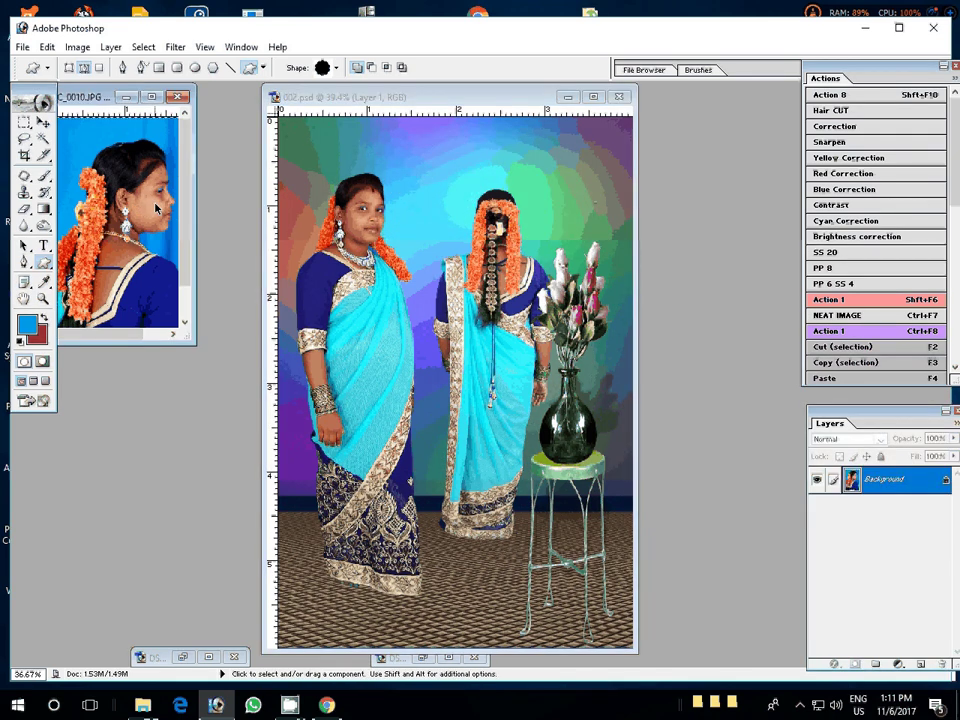
click(505, 99)
Paste the portrait into the flower selection, shrink it to 53.6% and move it into the frame
key(ctrl+shift+v)
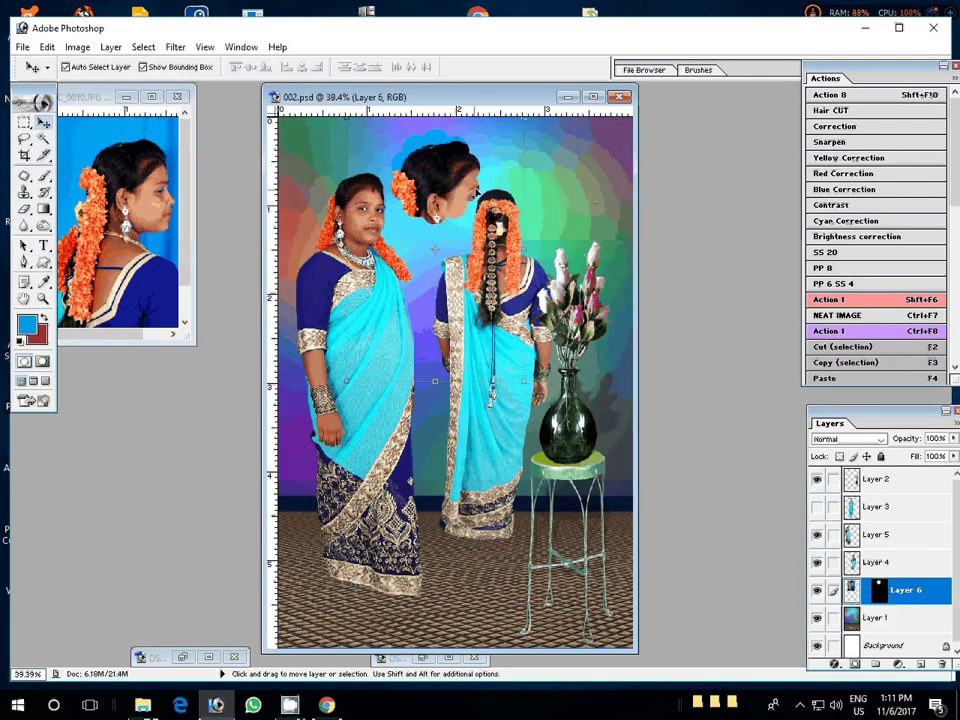
drag(525, 381, 483, 320)
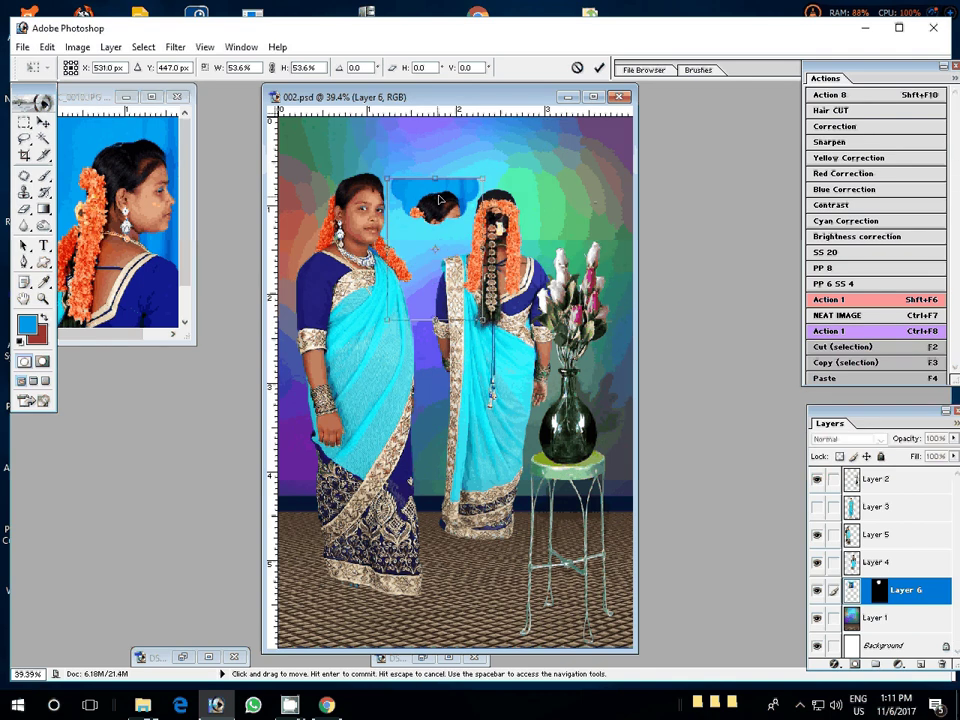
drag(439, 199, 436, 150)
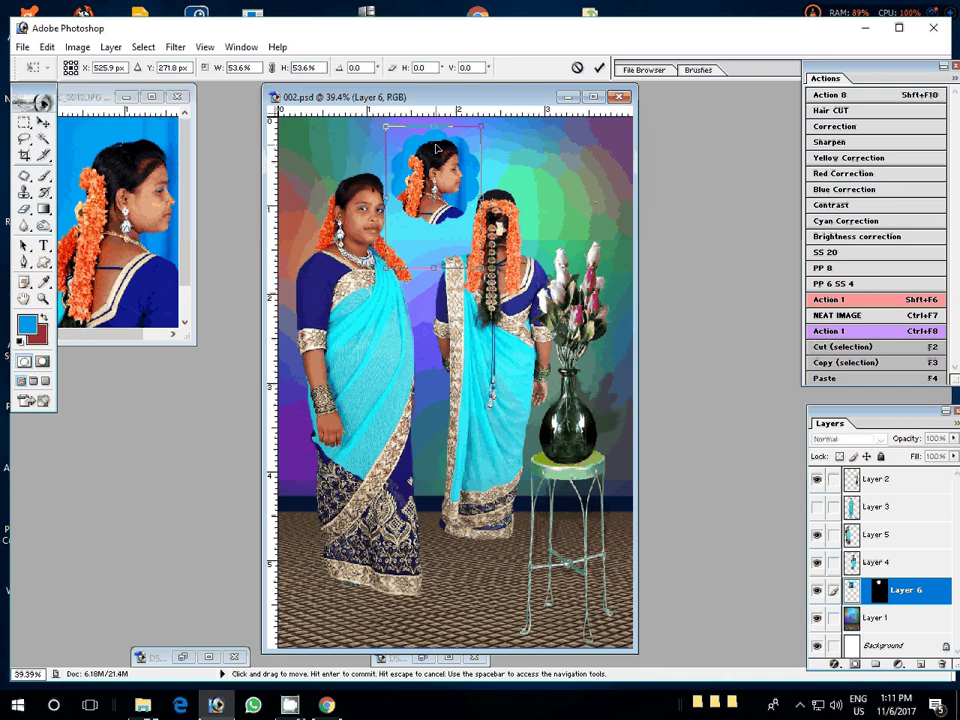
key(Return)
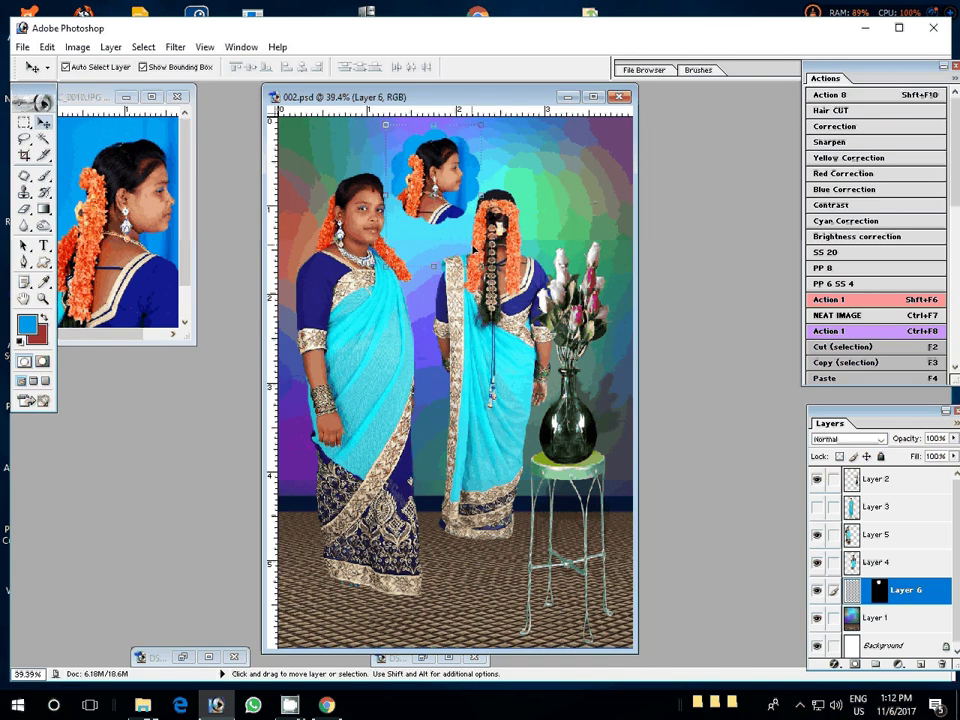
Merge the visible layers into the Background and bring up Save As
key(shift)
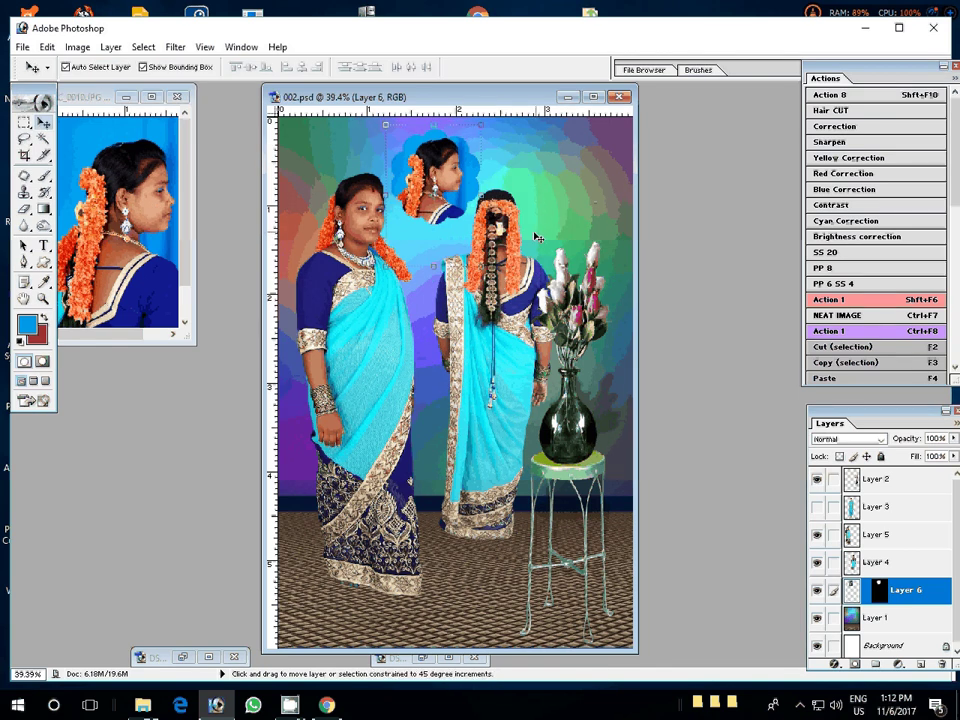
key(ctrl+shift+e)
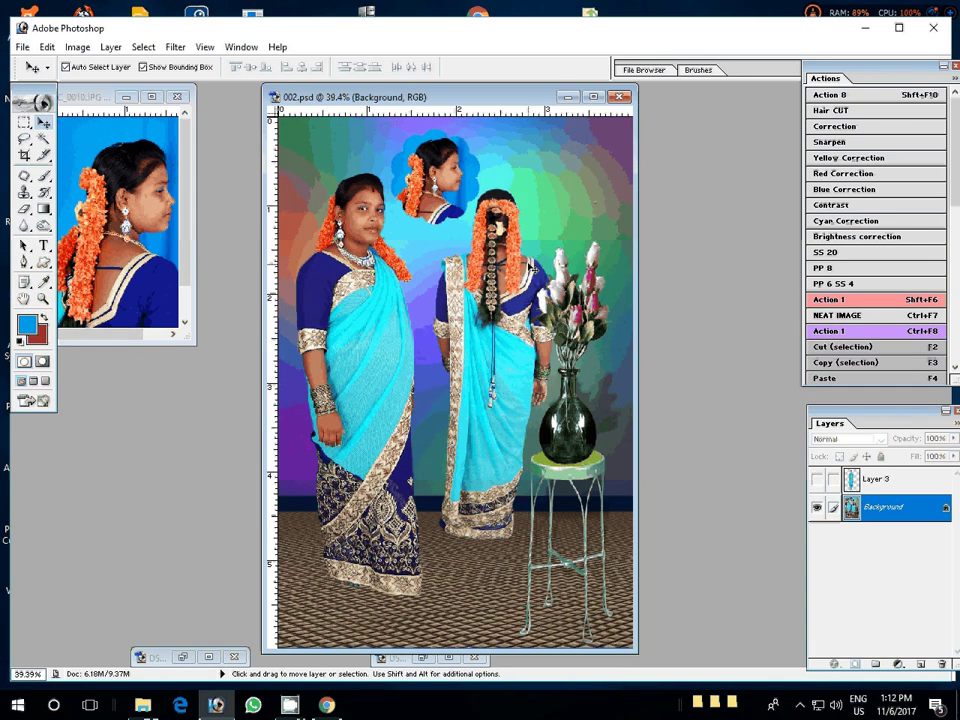
key(ctrl+shift+s)
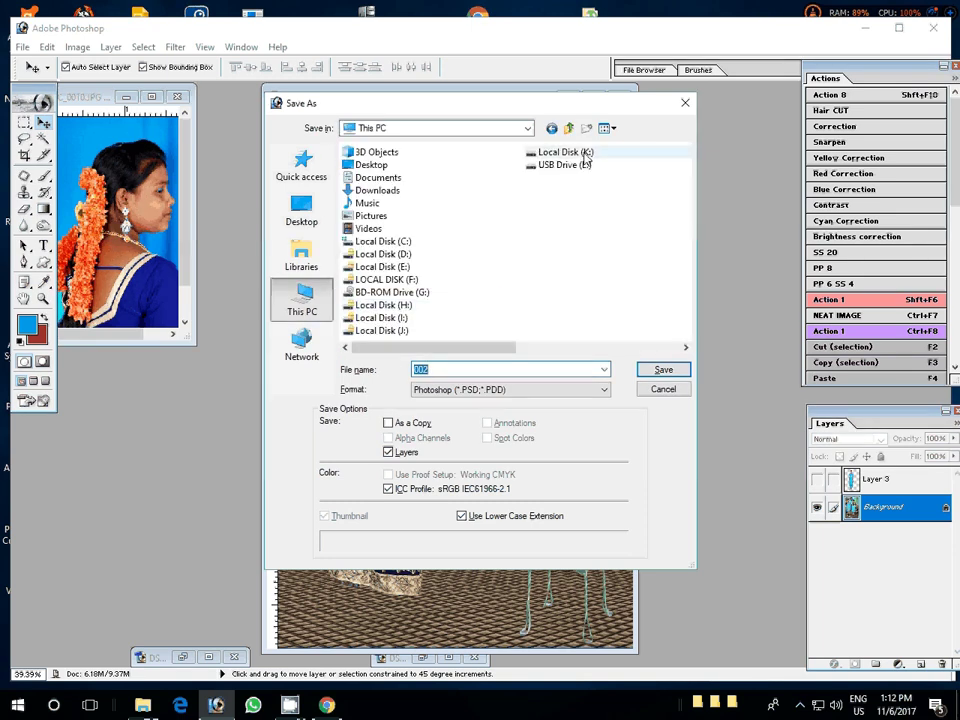
Browse the Save As dialog to Local Disk (K:) > 11 > 5
double_click(585, 156)
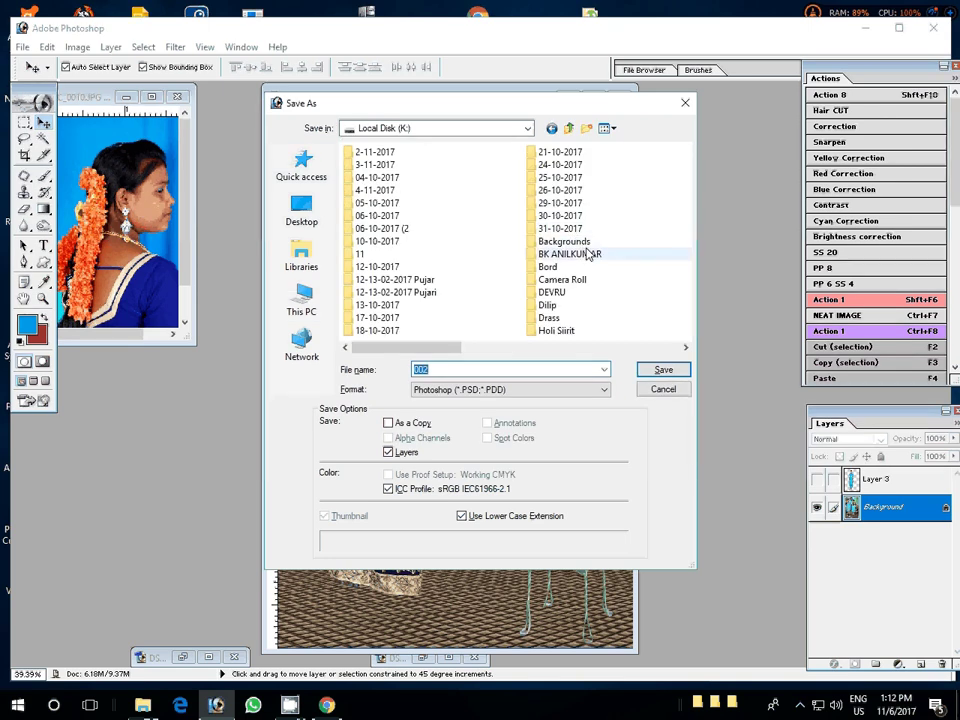
click(357, 256)
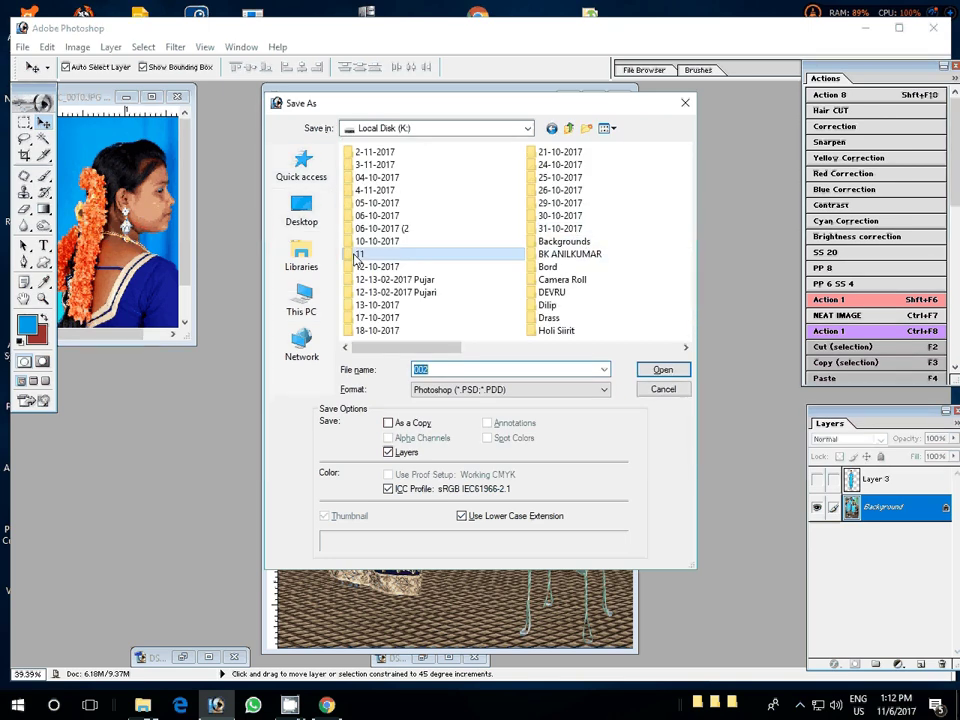
double_click(357, 256)
click(360, 167)
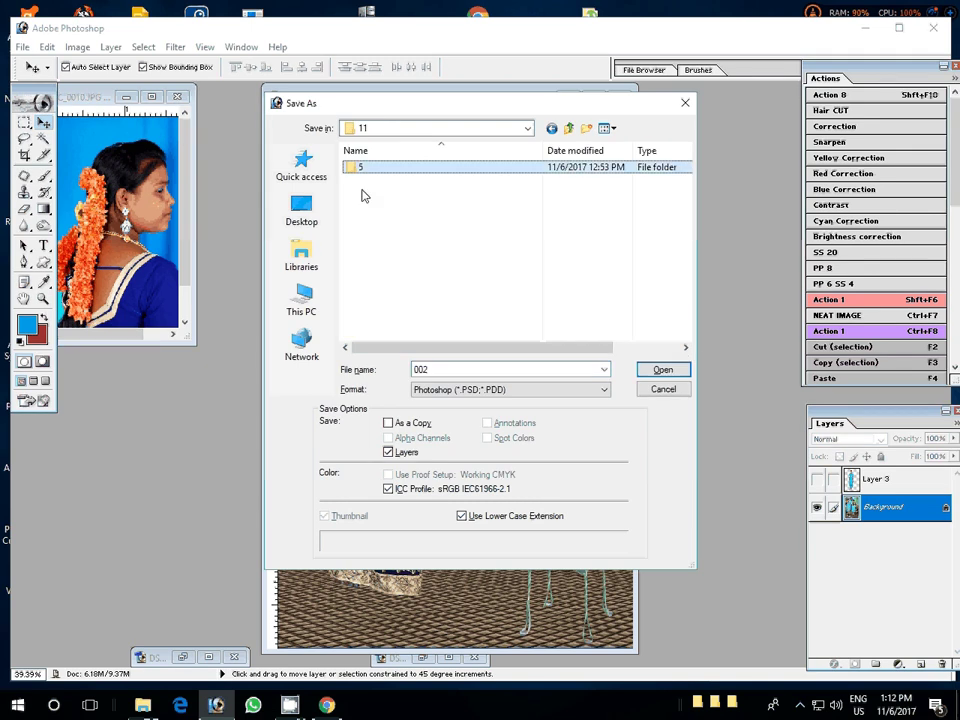
key(Return)
Choose JPEG as the save format and go up one level to folder 11
click(560, 389)
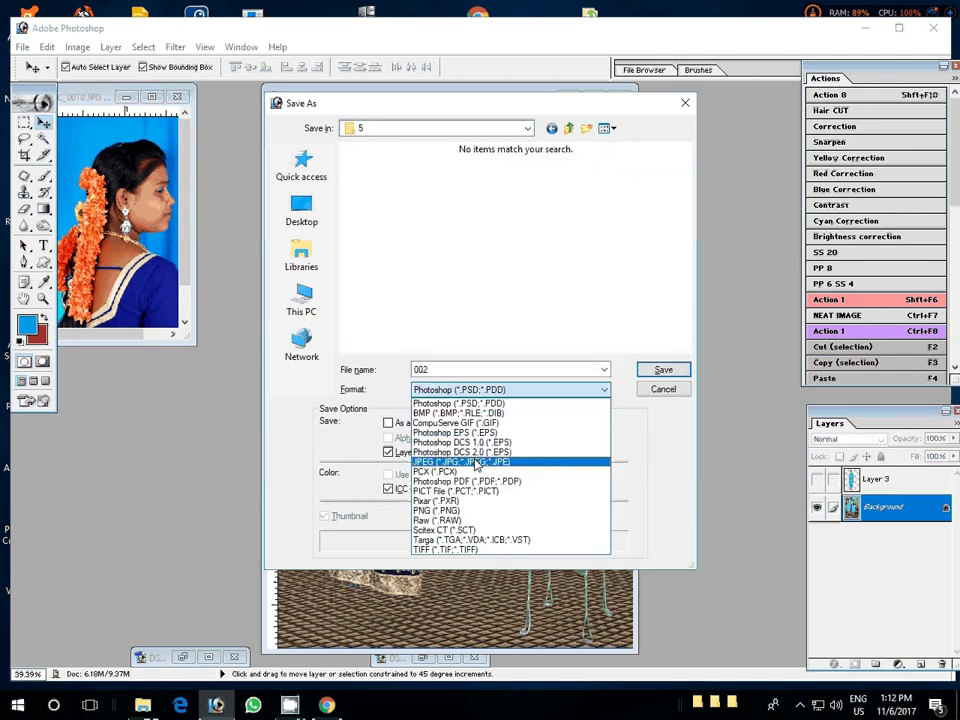
click(478, 463)
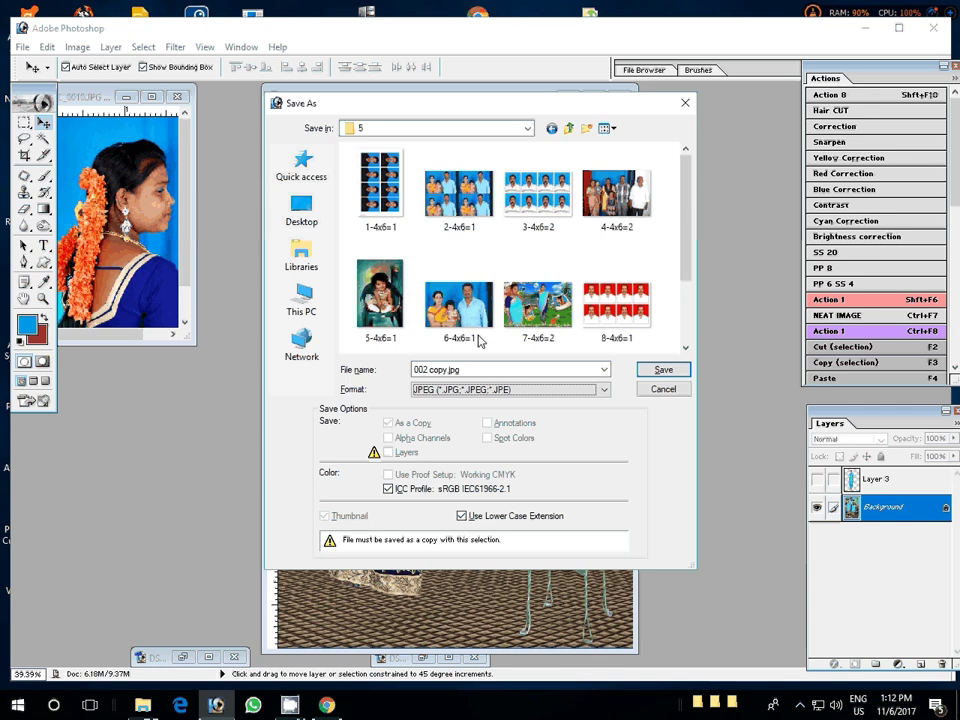
drag(680, 230, 686, 281)
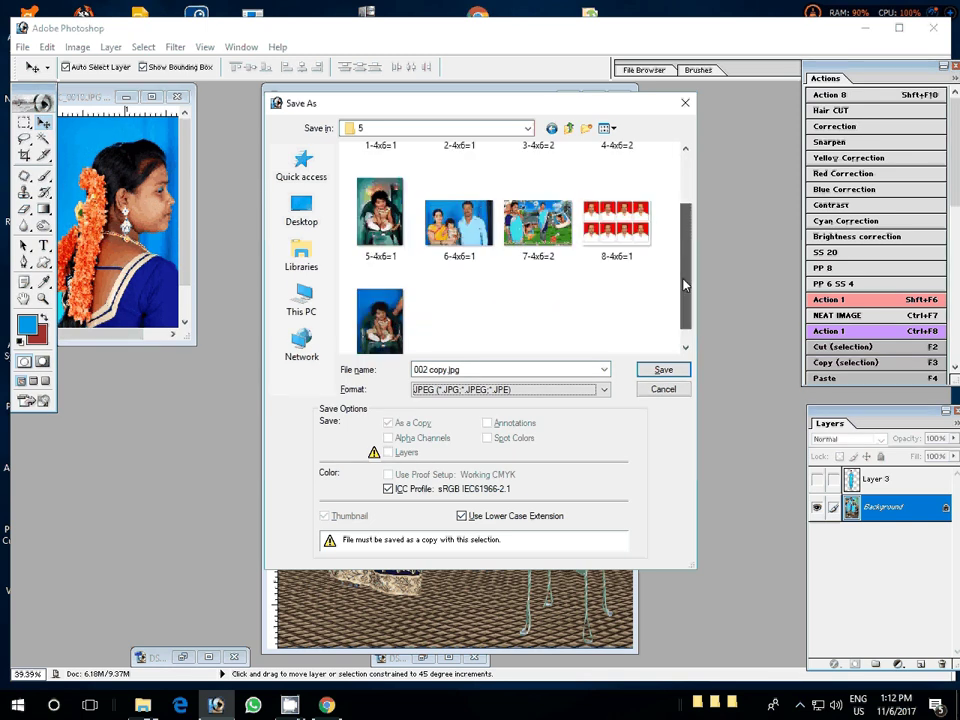
scroll(686, 281, up, 2)
key(BackSpace)
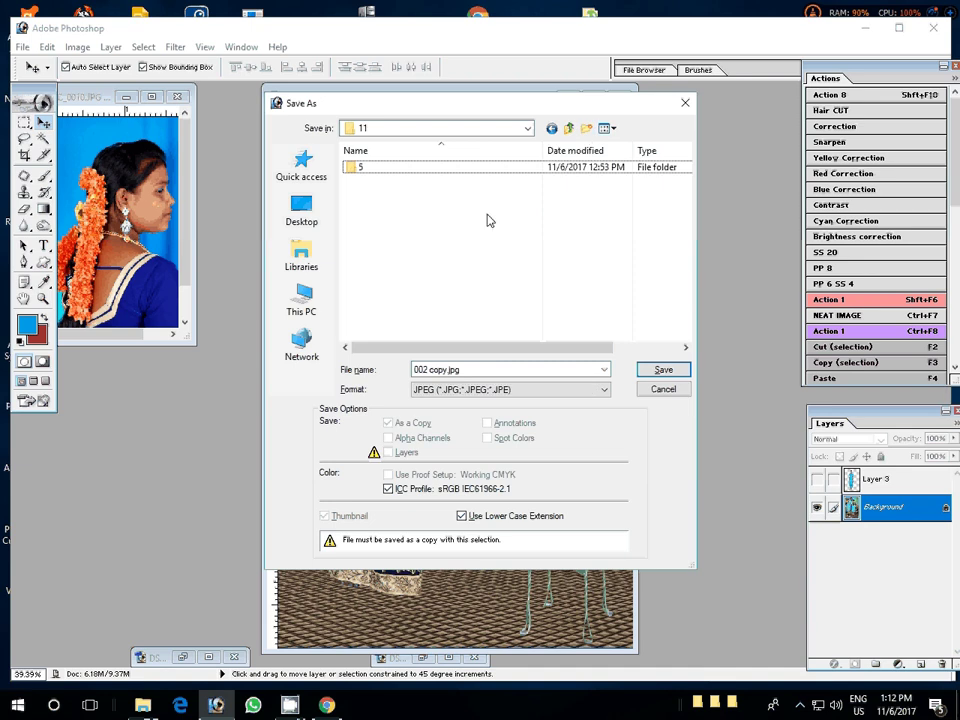
click(505, 241)
Create a new folder named 6 beside folder 5 inside the Save As location 11
click(586, 128)
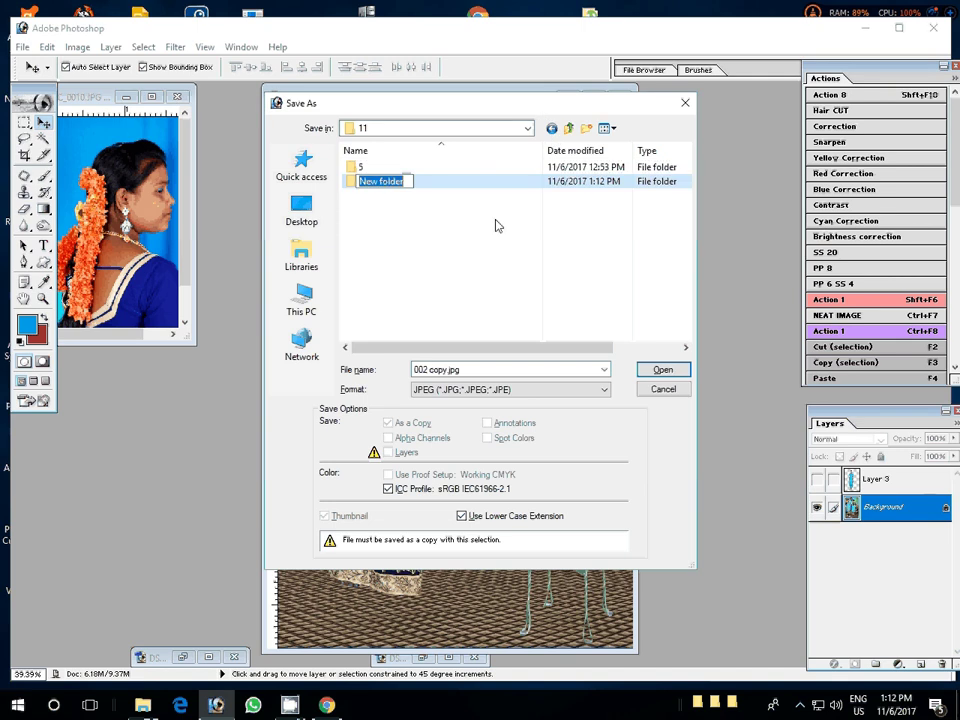
text(6)
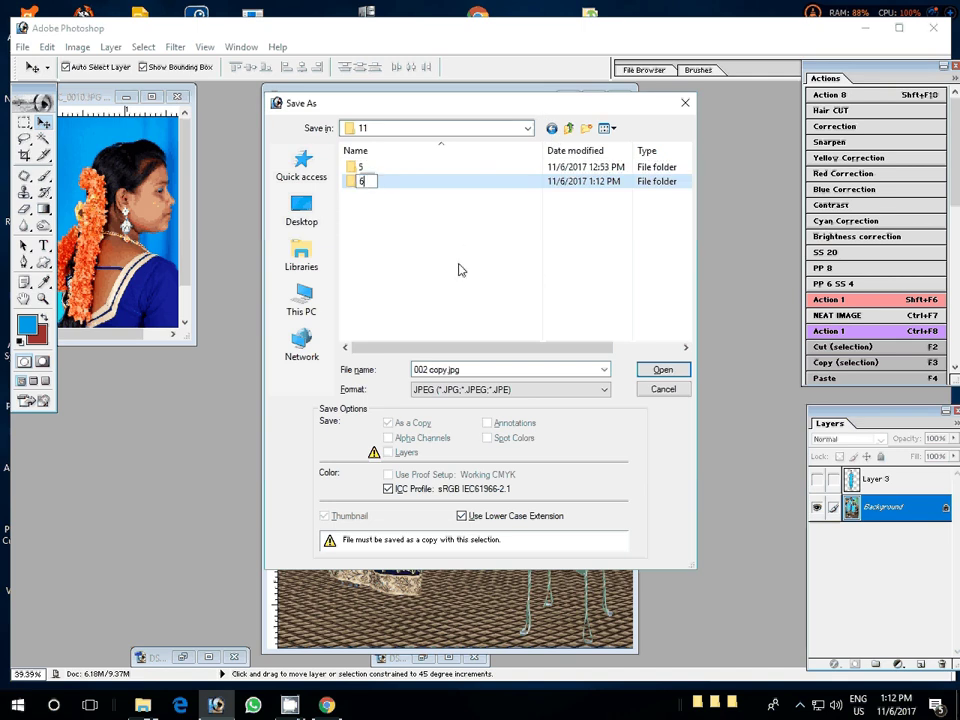
key(Return)
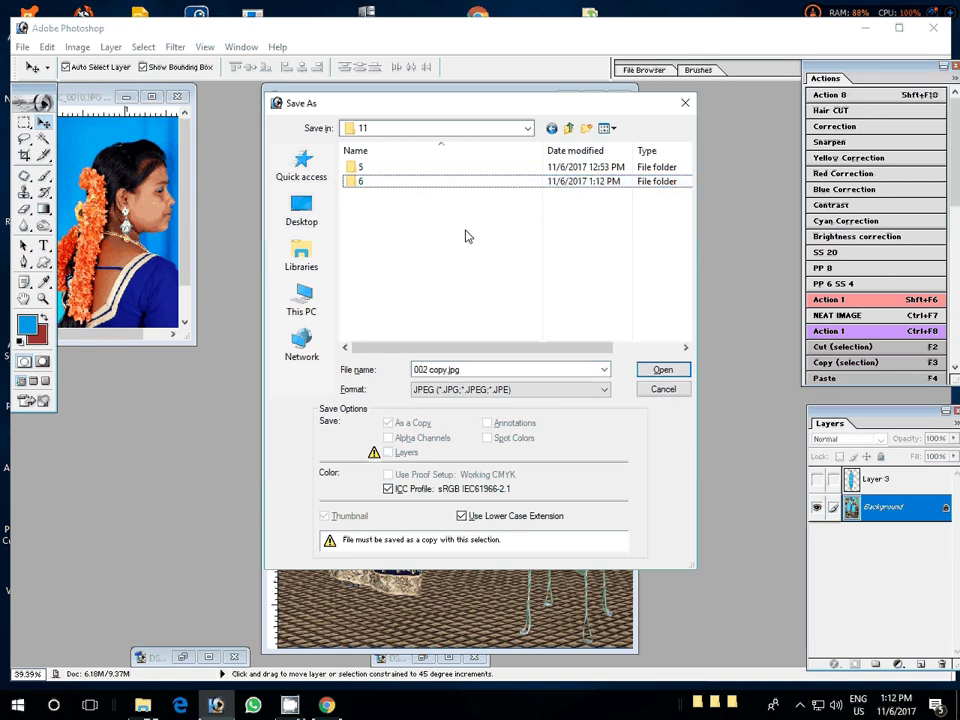
click(460, 224)
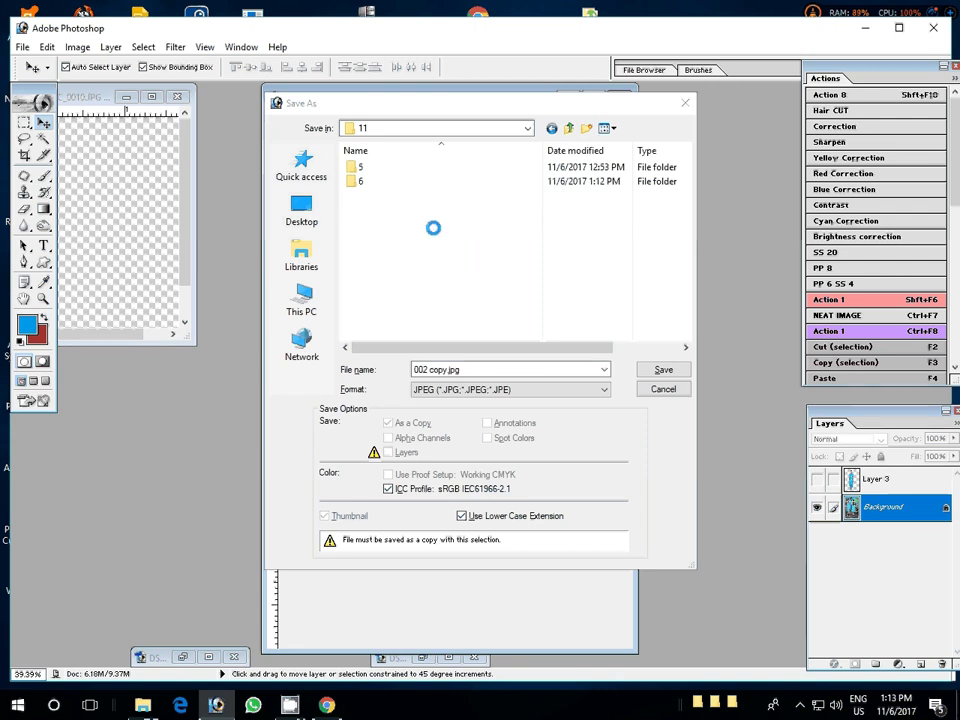
Sort the folder list descending and make folder 6 the save location
right_click(367, 229)
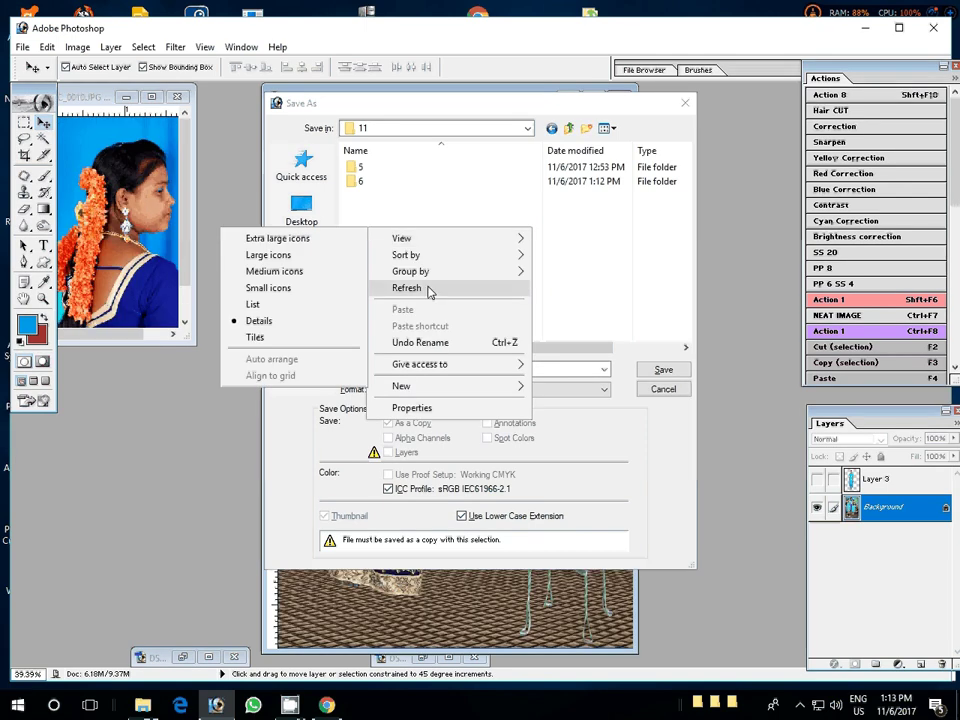
mouse_move(406, 255)
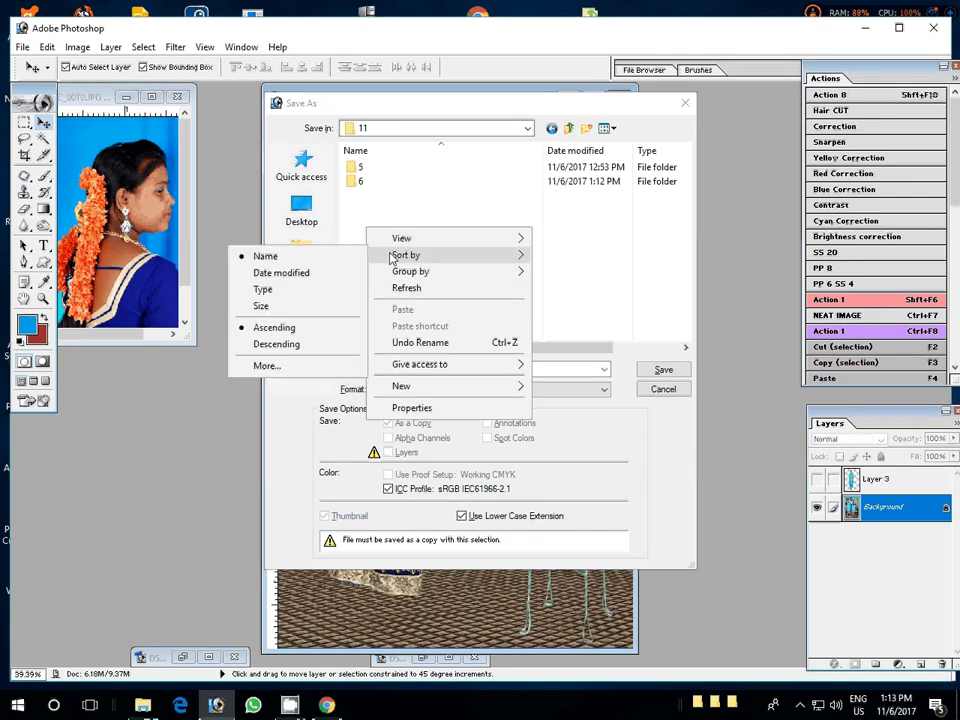
click(262, 344)
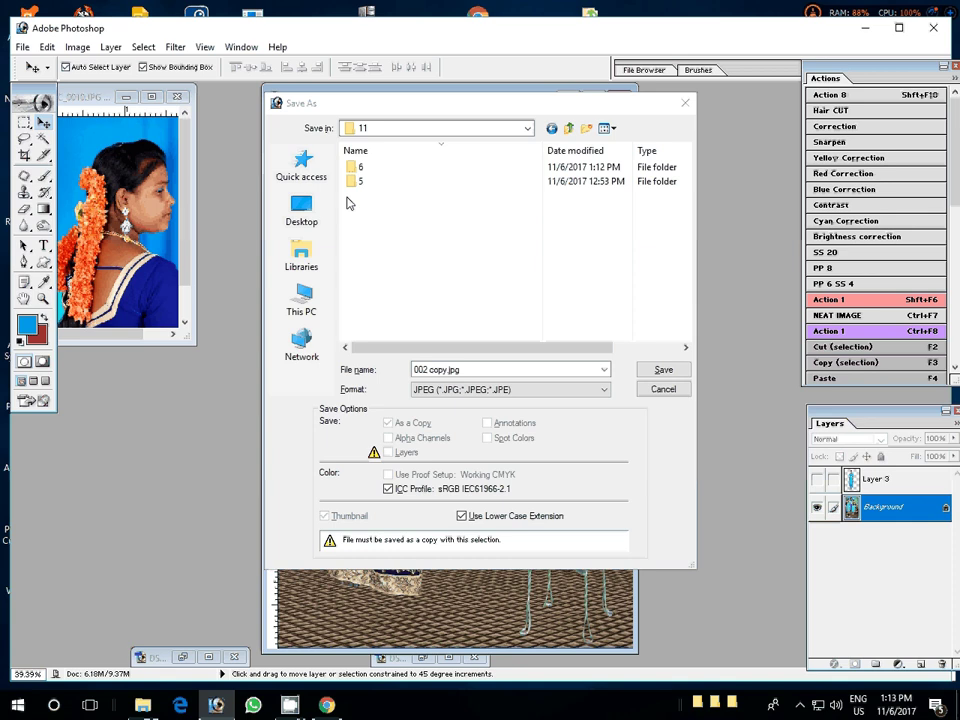
click(355, 167)
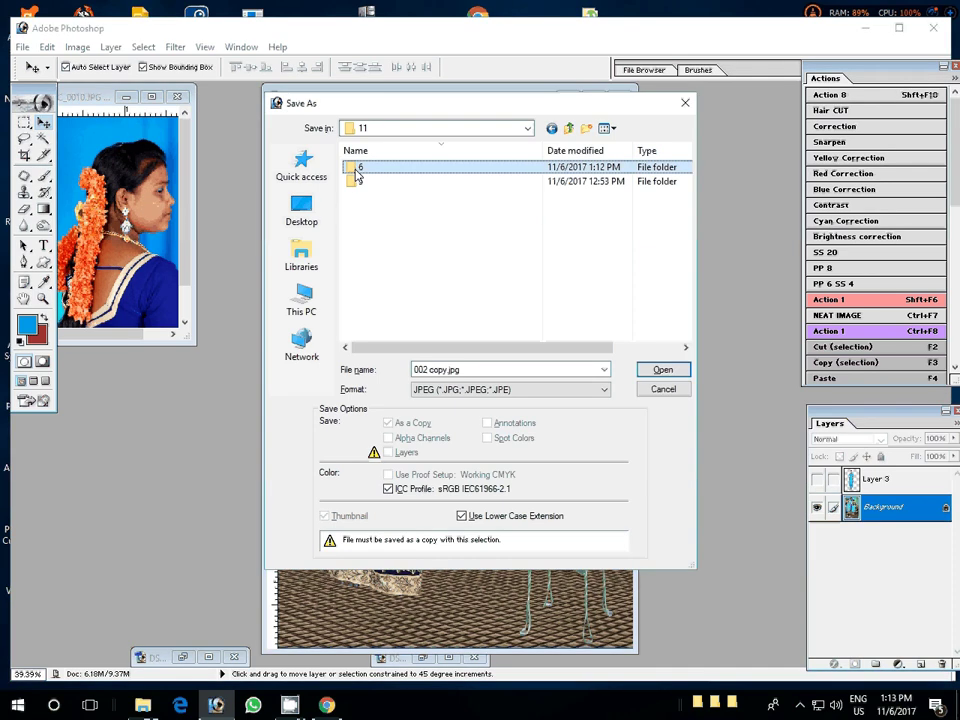
click(668, 371)
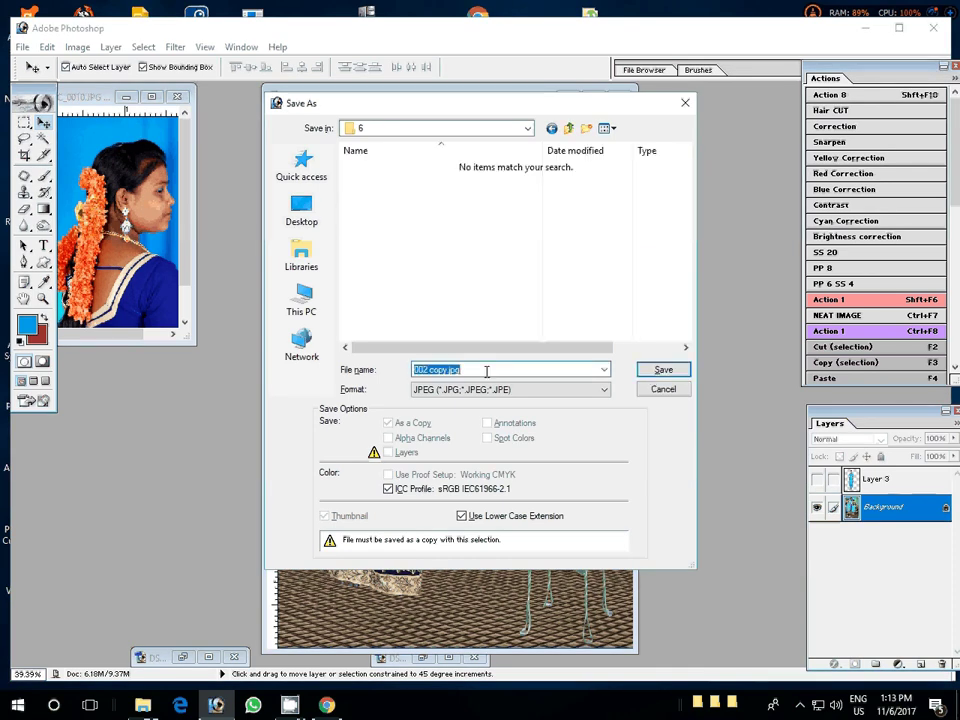
Save as maximum-quality JPEG '1-4x6=1', undo the flatten, and close 002.psd
text(1)
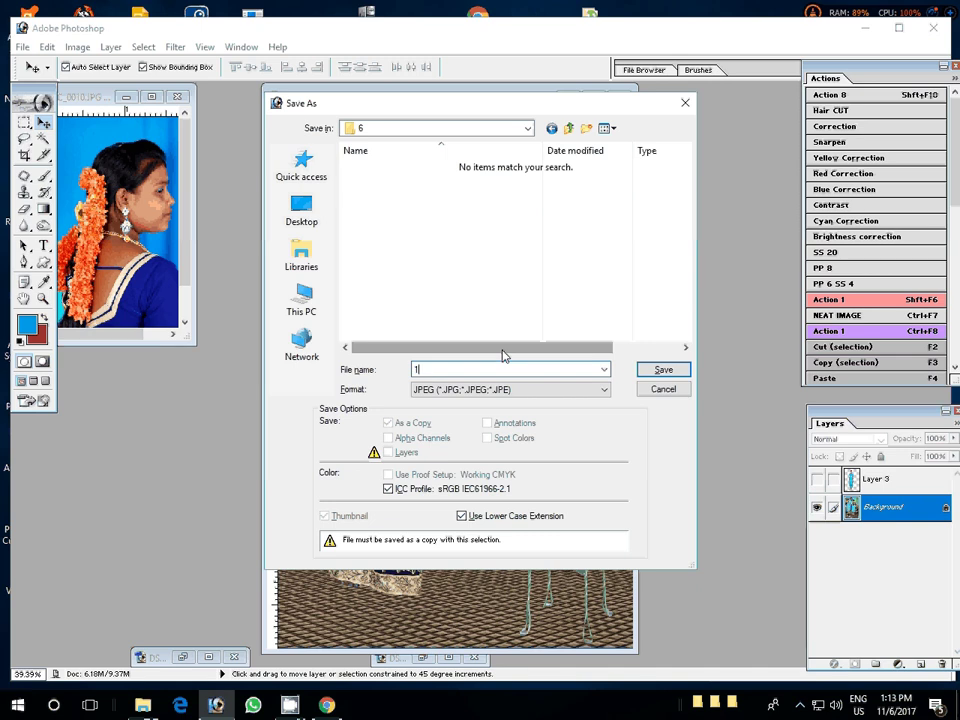
text(-4x)
text(6=1)
key(Return)
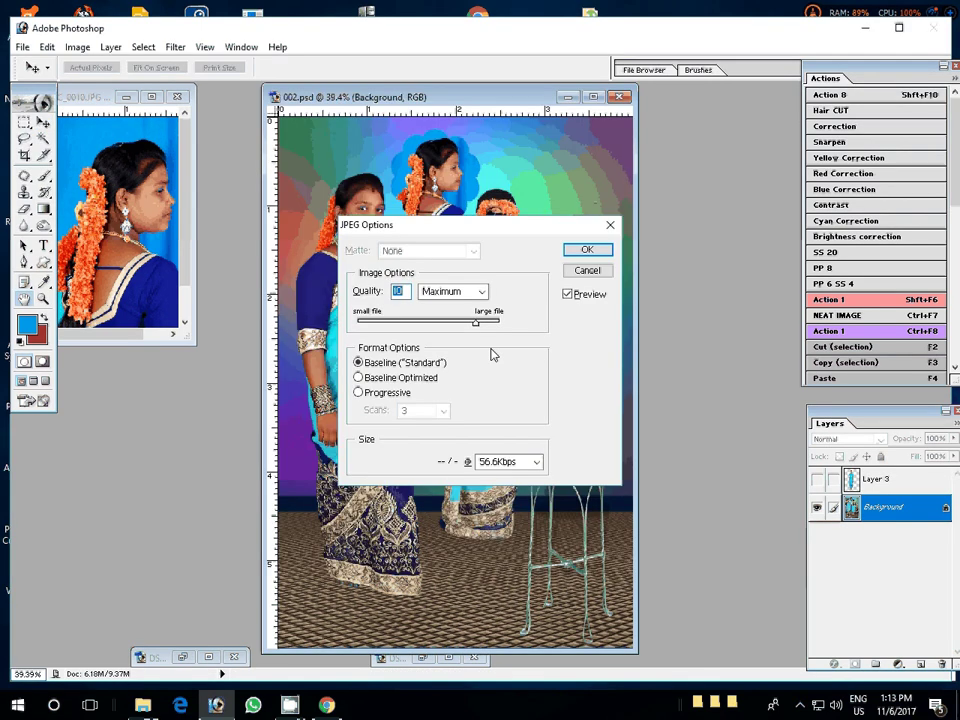
key(Return)
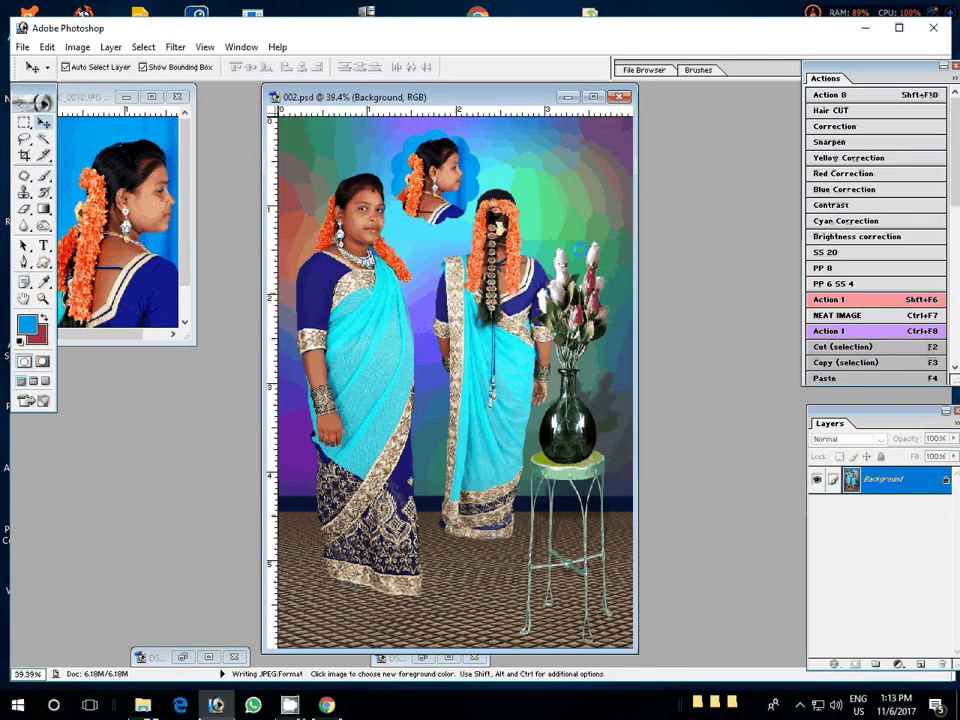
key(ctrl+z)
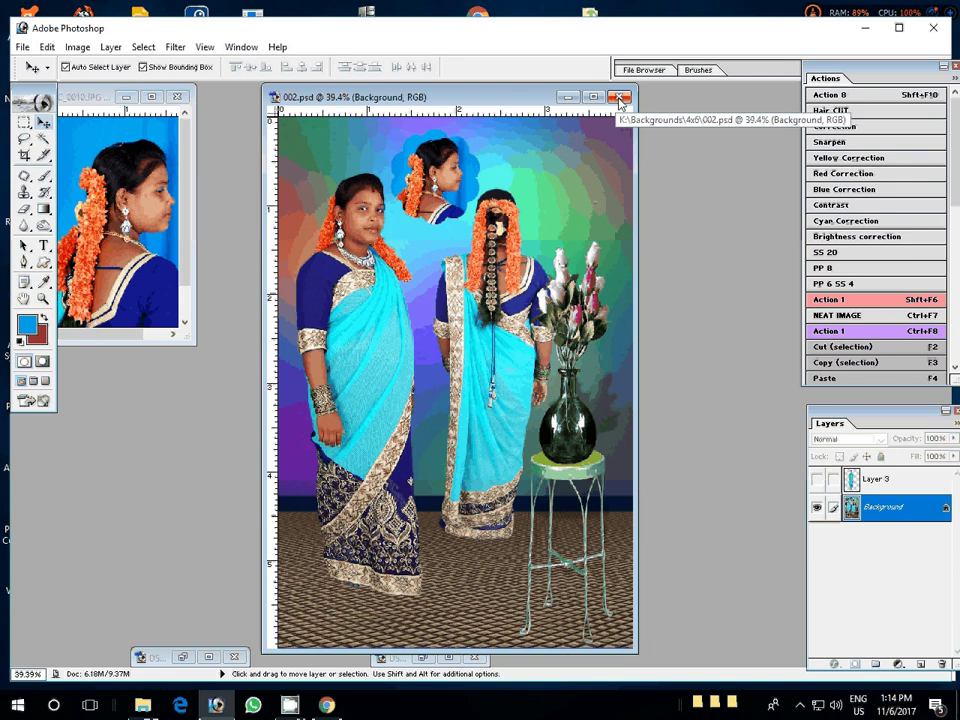
click(620, 99)
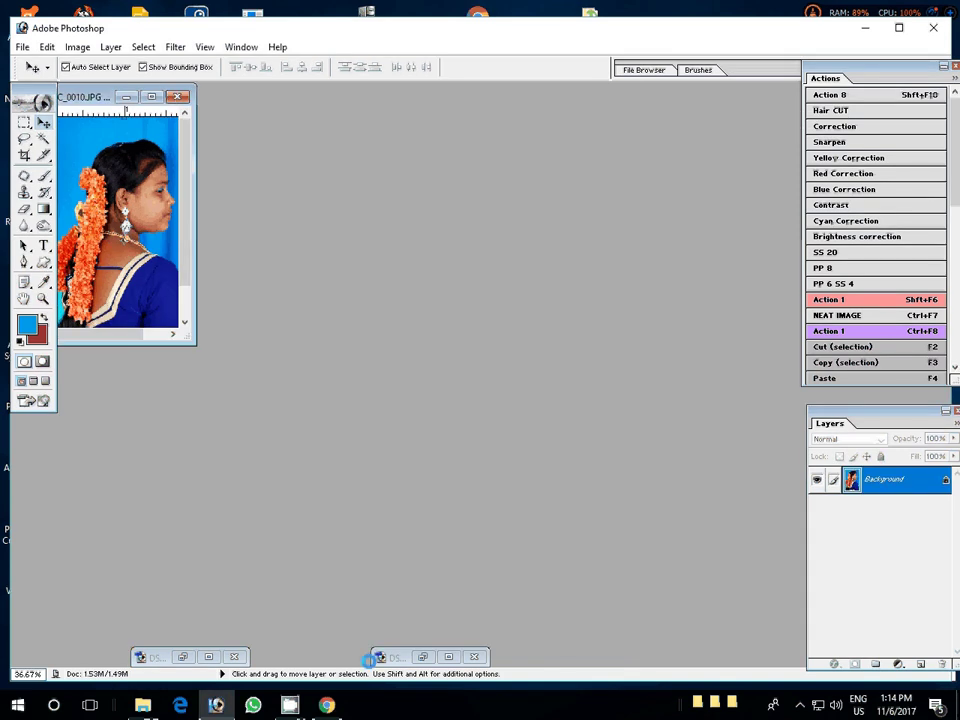
key(alt+Tab)
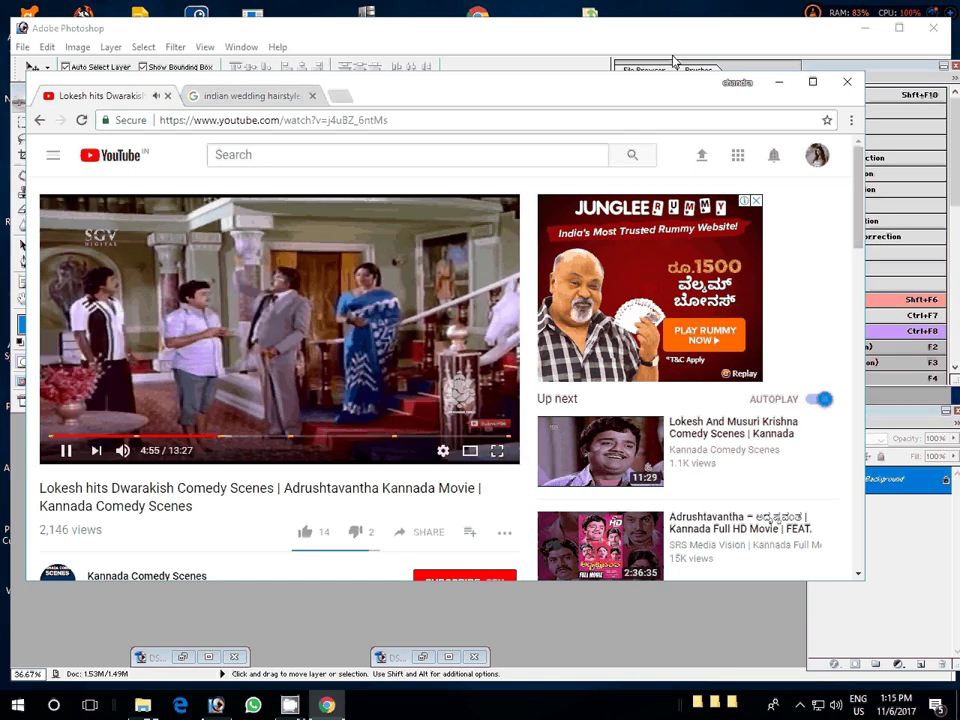
Close the DSC_0010 and DSC_0006 photos without saving changes
click(779, 82)
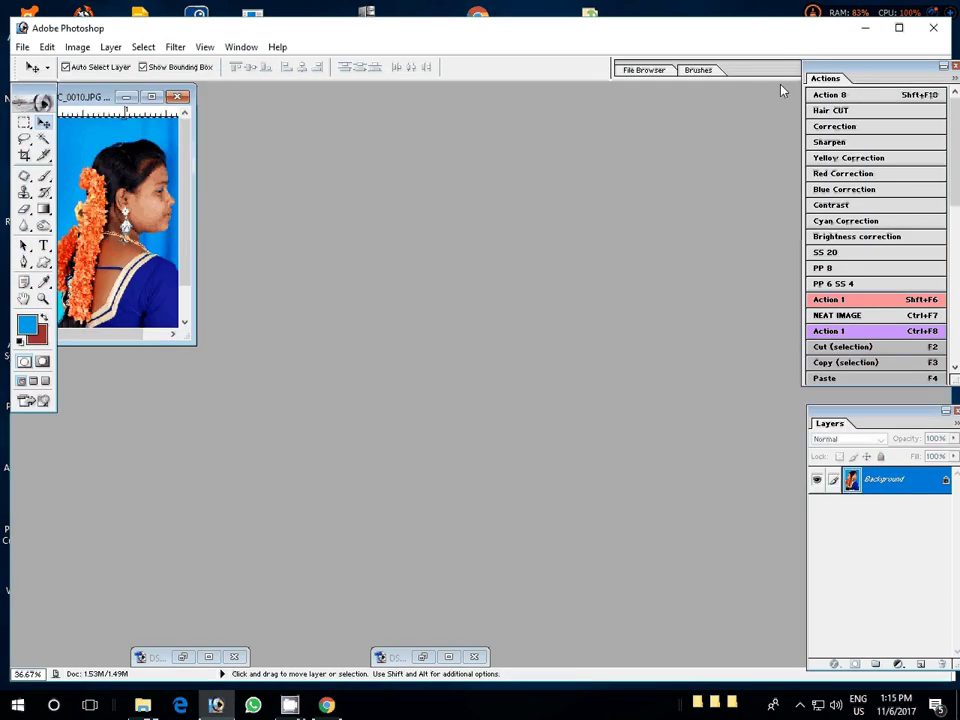
click(177, 96)
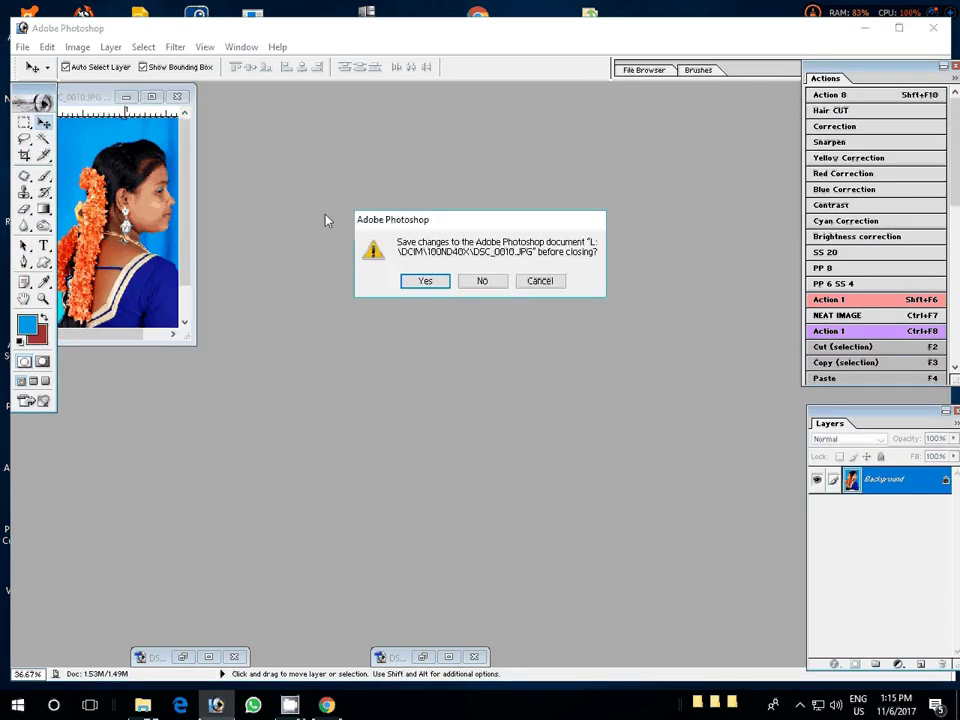
click(482, 279)
click(180, 657)
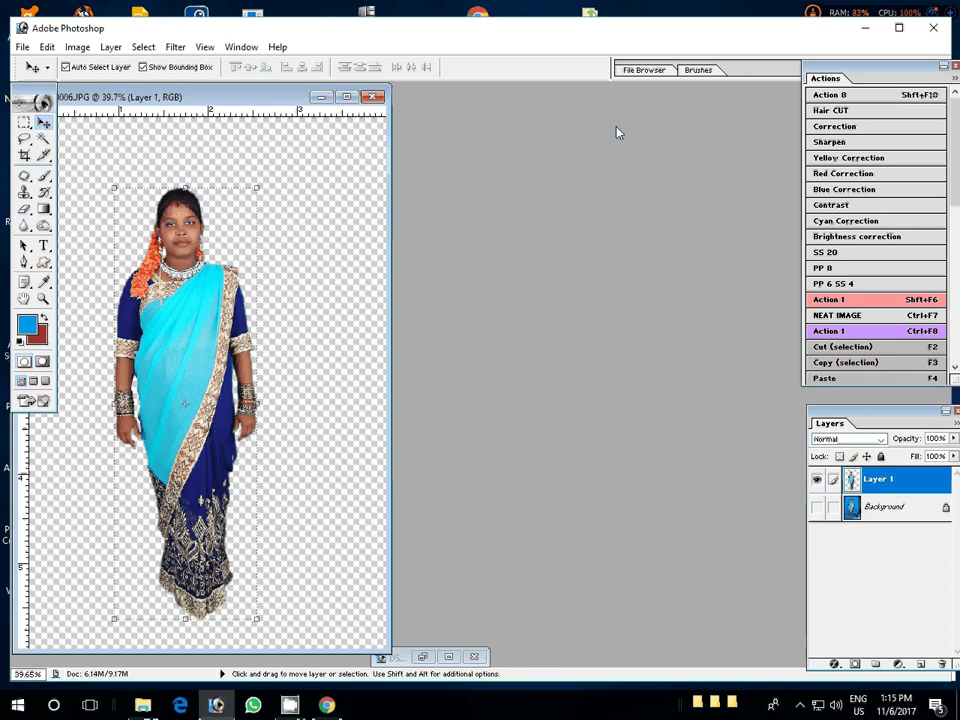
click(372, 97)
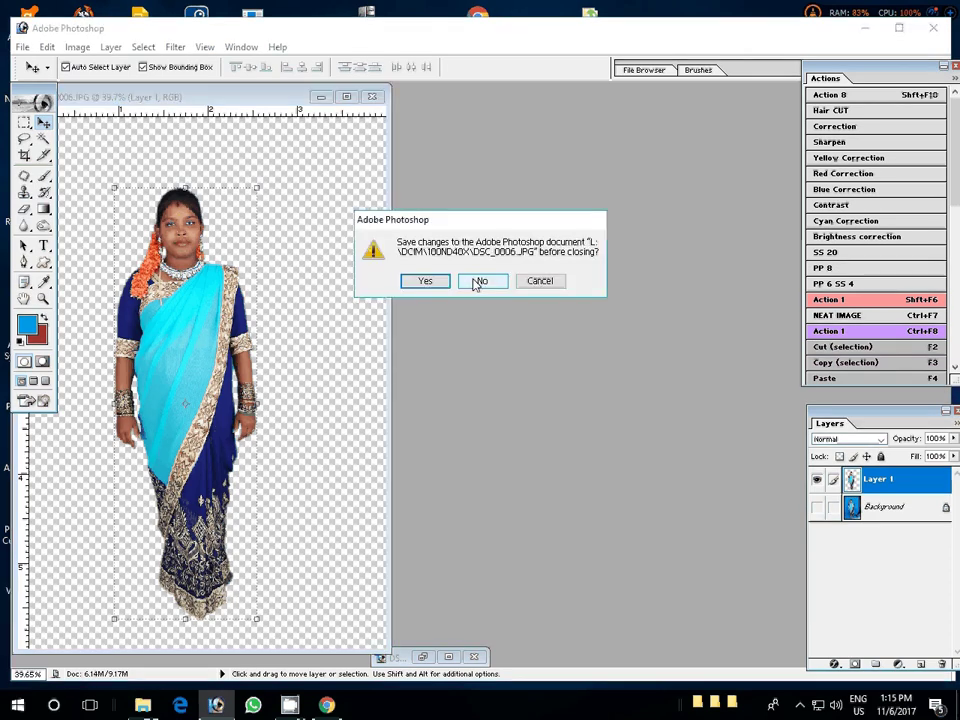
click(480, 281)
Close the back-view photo unsaved and quit Photoshop, revealing the 100ND40X folder
click(422, 657)
click(372, 97)
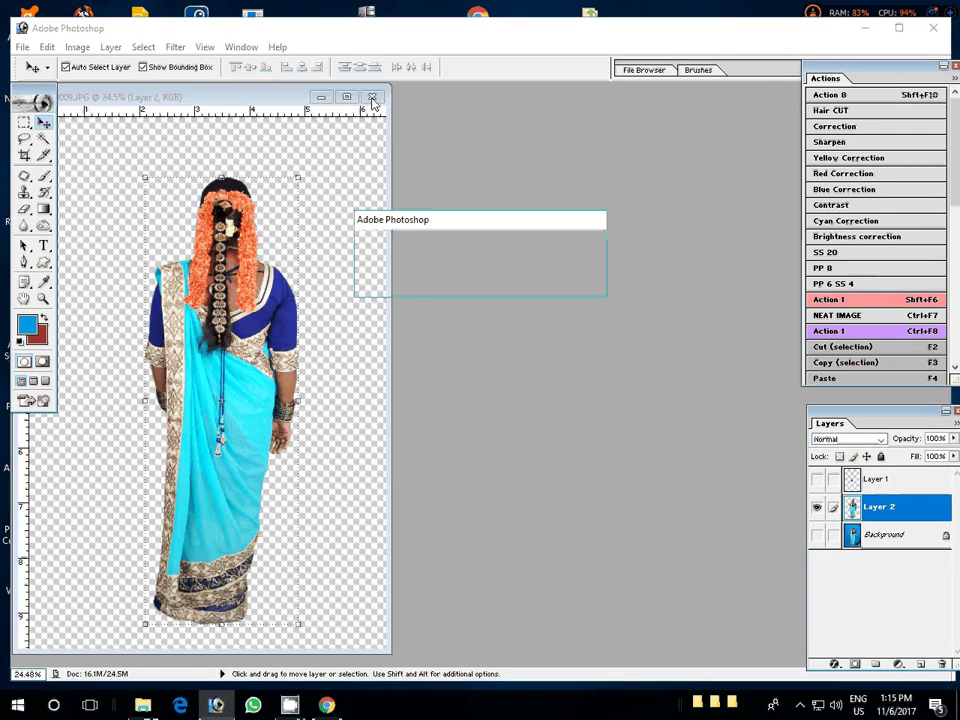
click(478, 285)
click(866, 27)
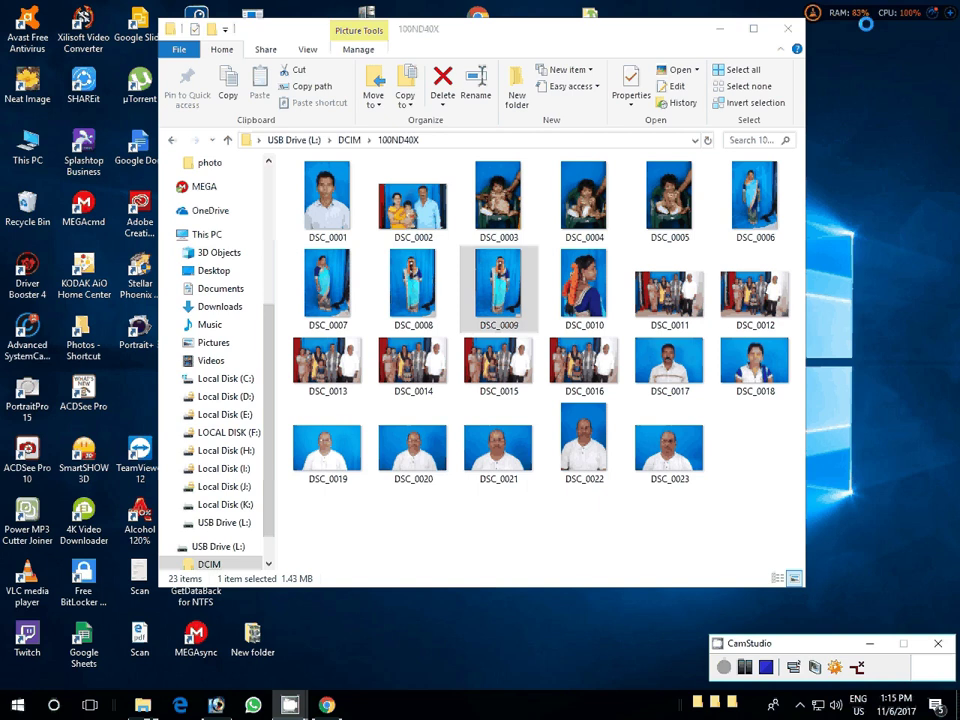